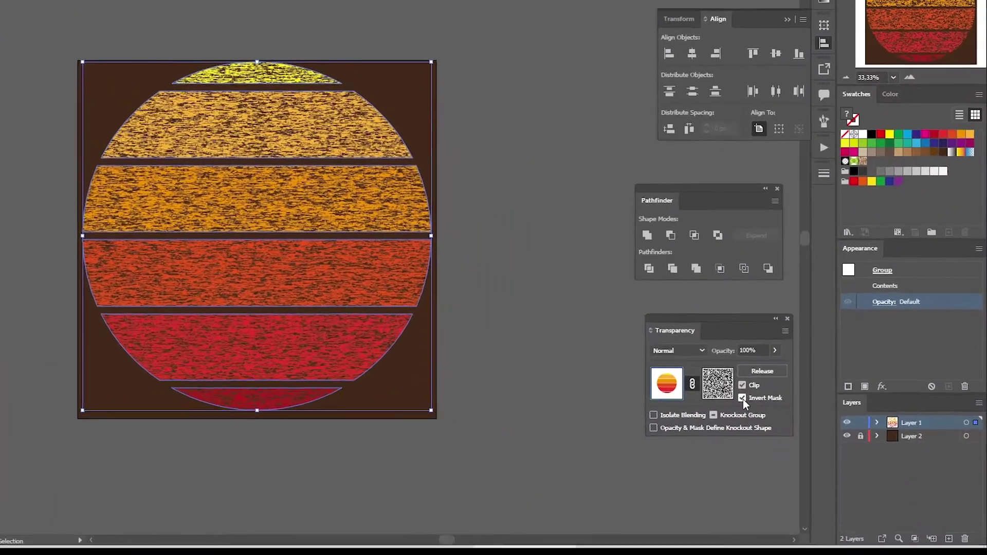
- Apply the grunge texture as an inverted opacity mask on the striped circle, then unlock Layer 2
left_click(742, 397)
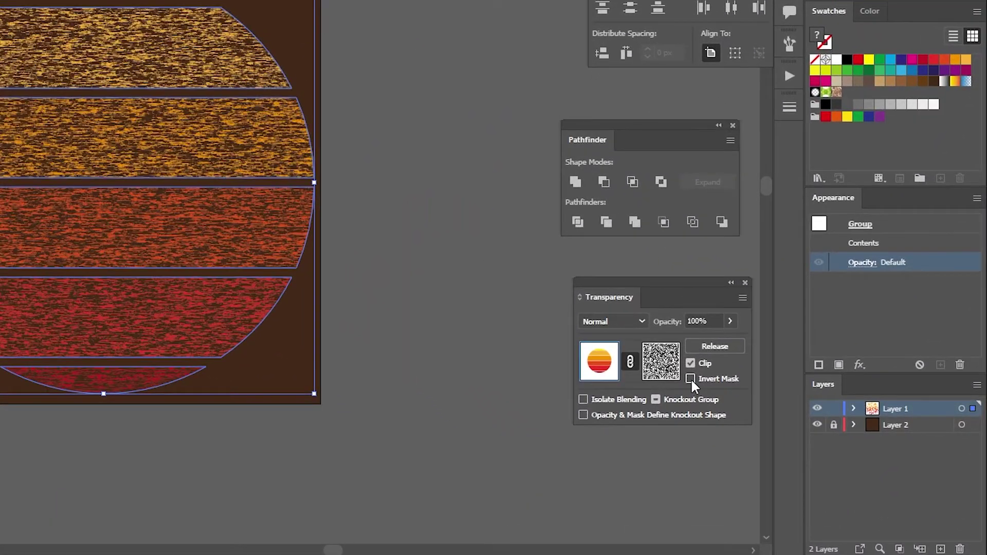
left_click(690, 378)
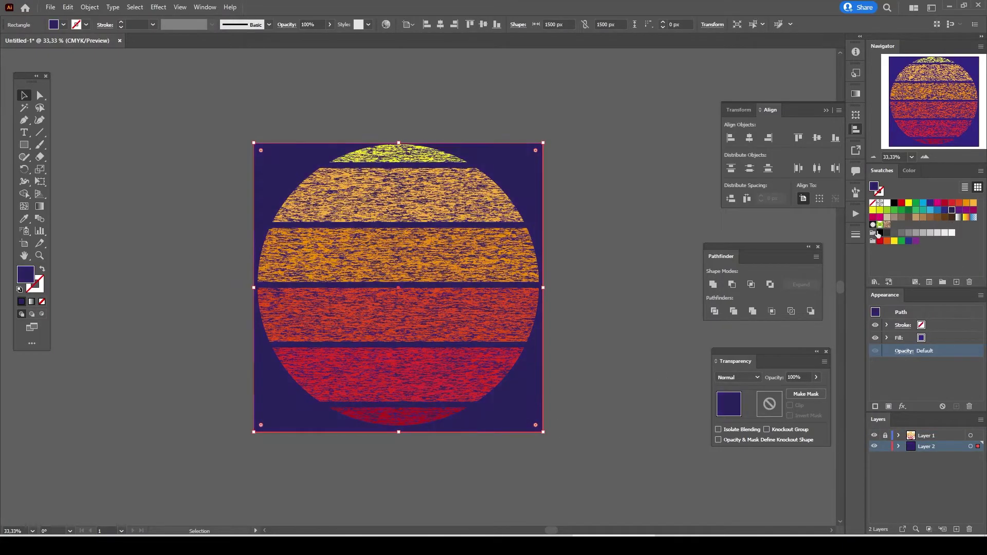
left_click(791, 416)
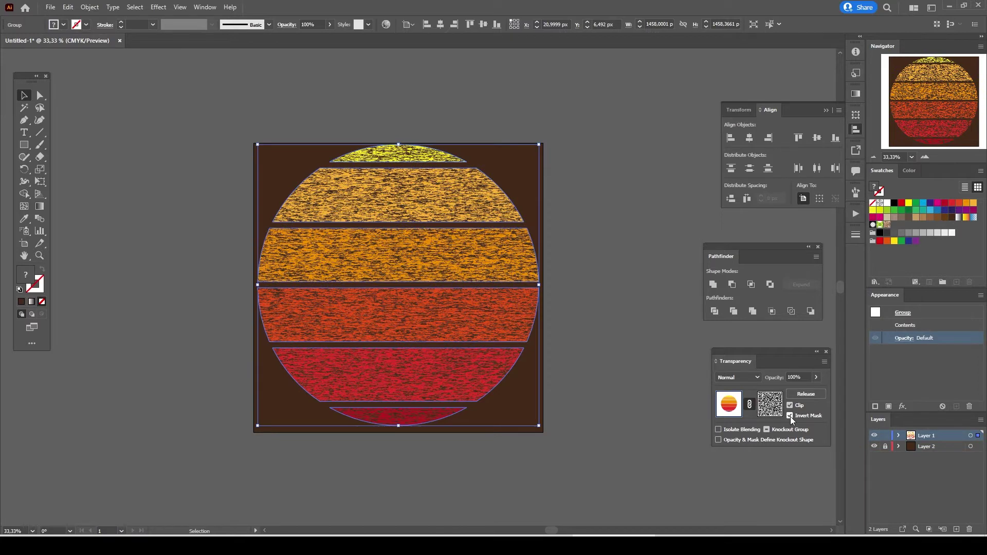
left_click(791, 415)
left_click(791, 415)
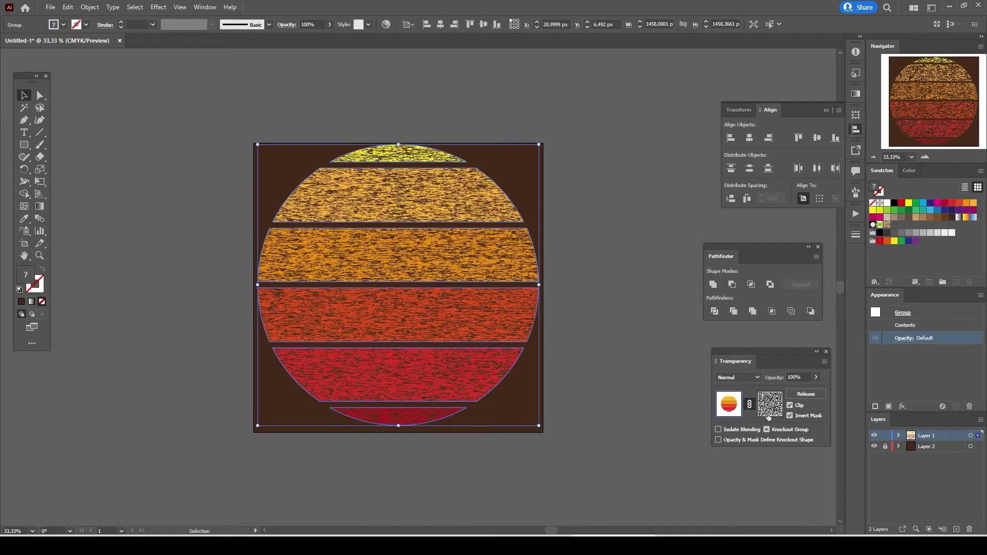
left_click(616, 390)
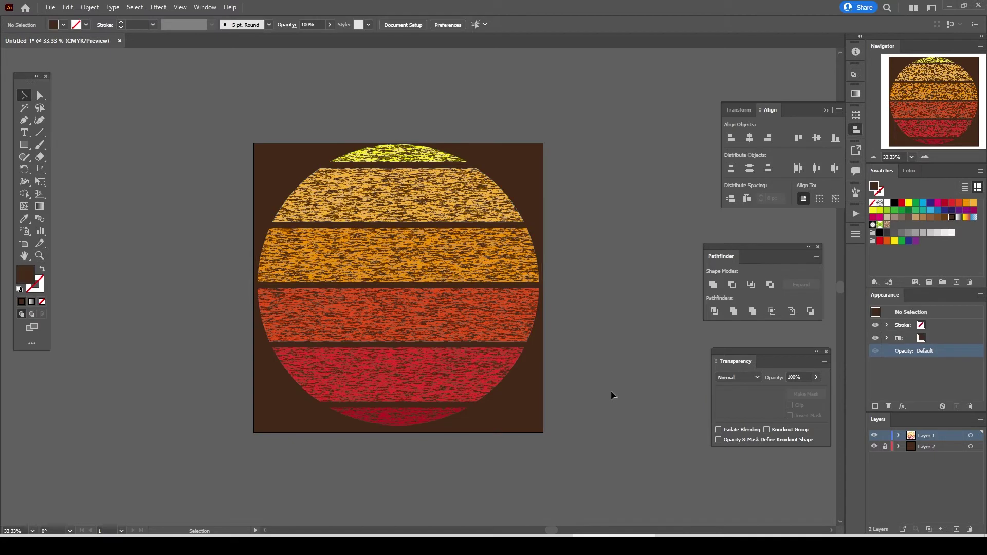
left_click(886, 447)
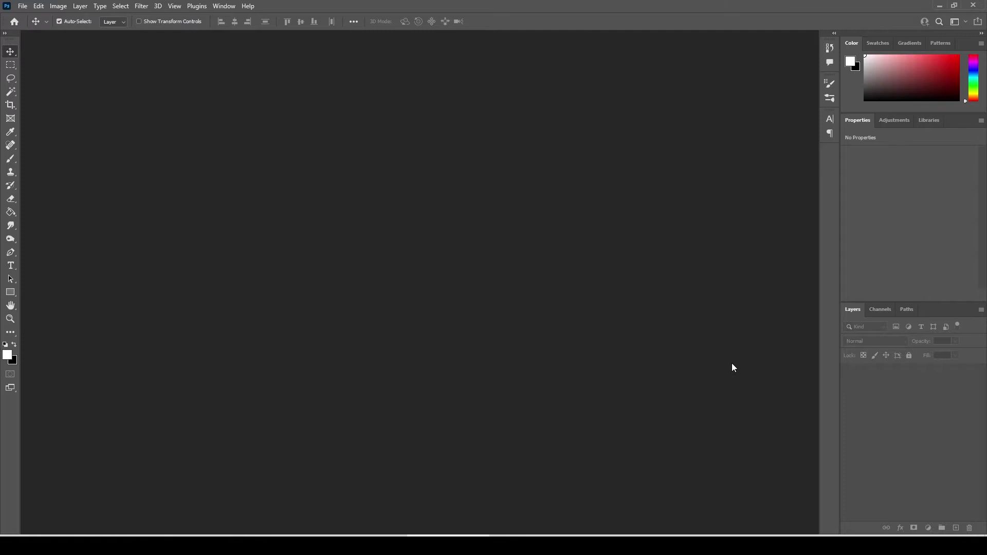
- Create a new 1000 × 1000 px Photoshop document with a white background
left_click(18, 8)
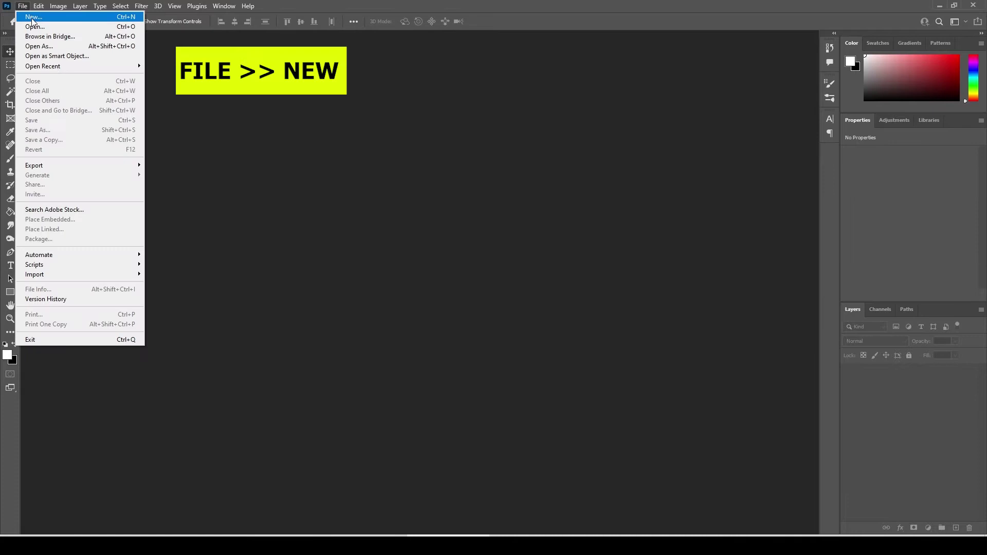
left_click(85, 19)
double_click(660, 179)
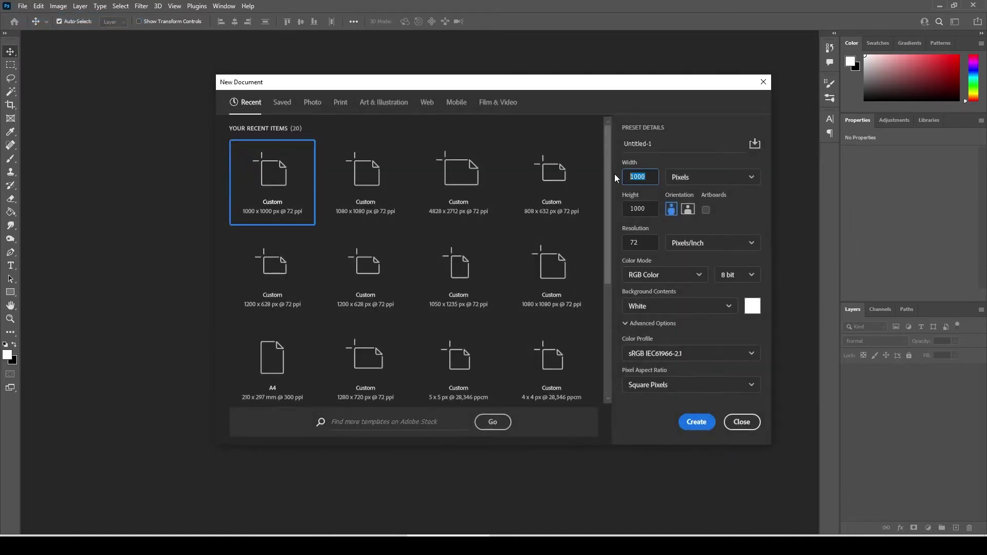
key("Tab")
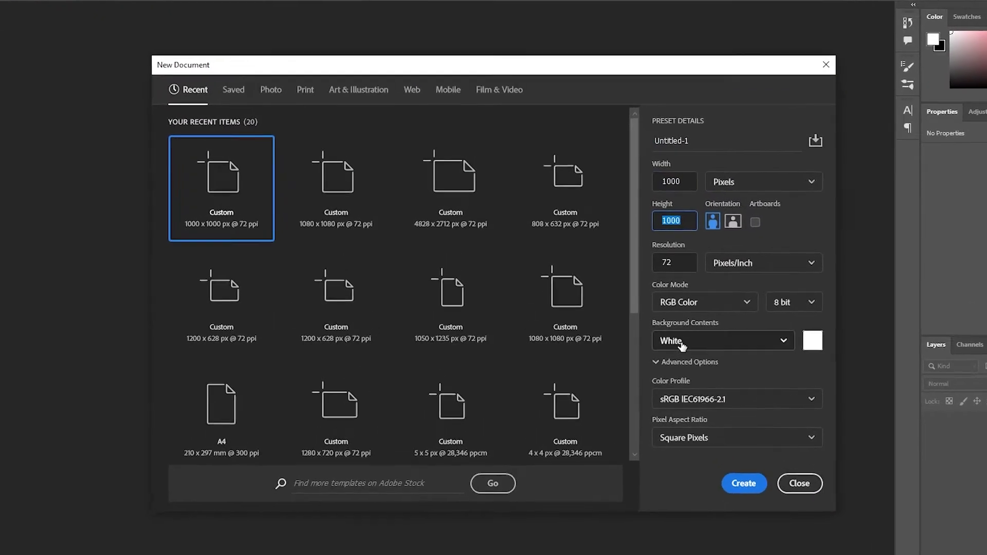
left_click(679, 331)
left_click(774, 510)
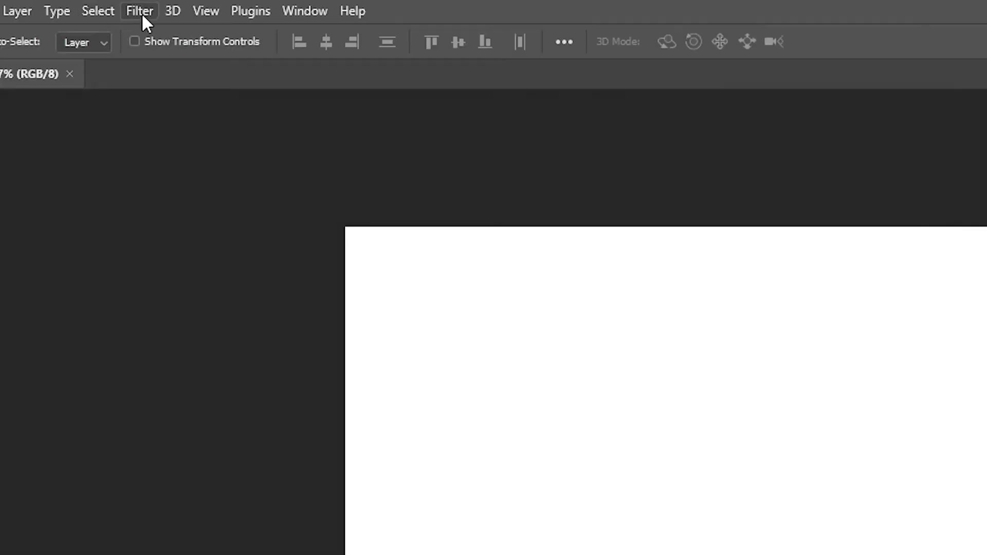
- Render Fibers on the document with Variance 64 and Strength 64
left_click(140, 11)
mouse_move(188, 368)
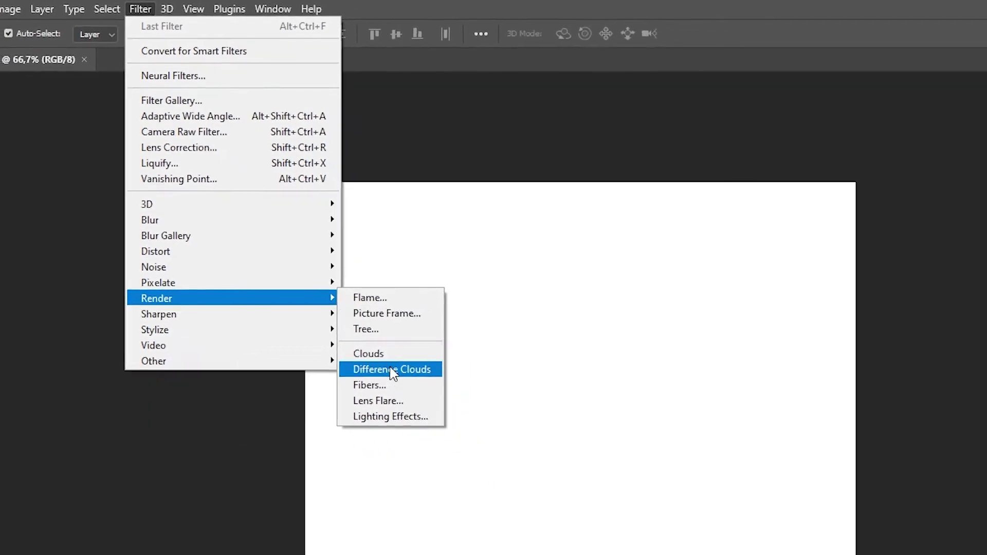
left_click(394, 384)
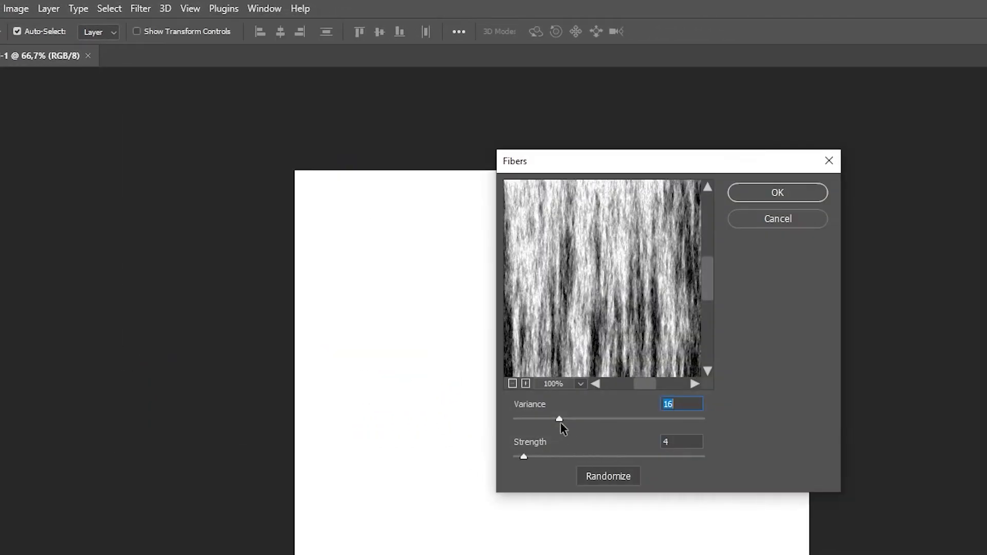
left_click_drag(560, 421, 712, 422)
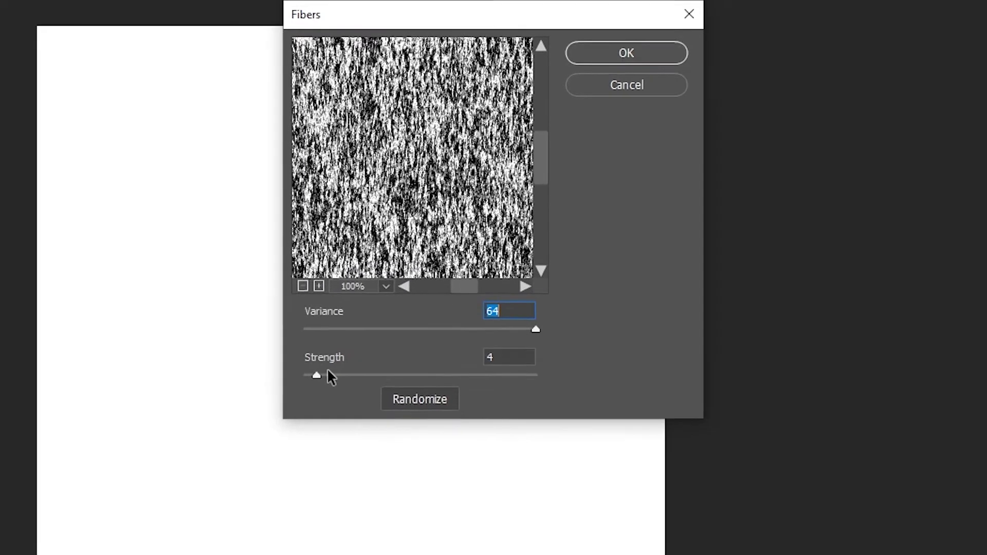
left_click_drag(329, 356, 557, 363)
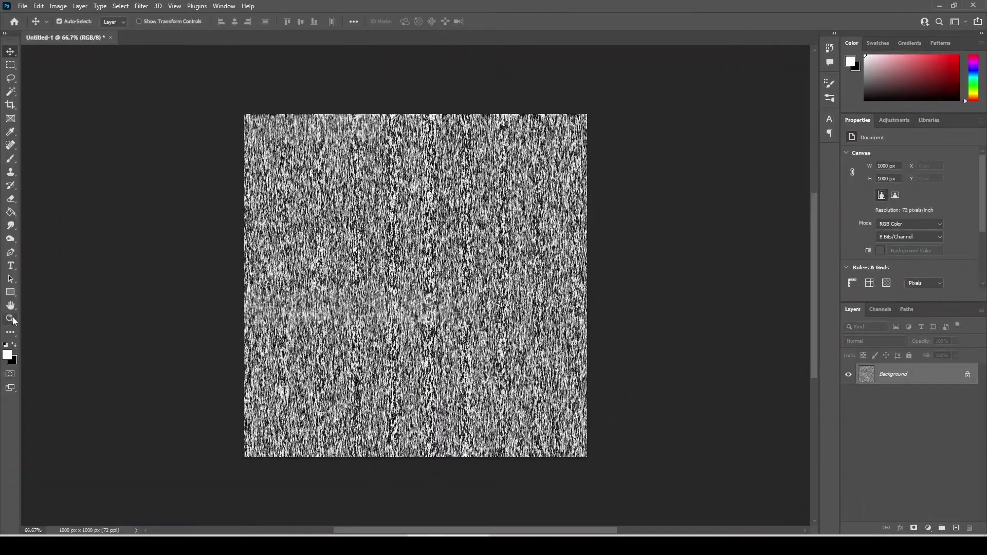
- Save a copy of the fibers texture as a JPEG file named 'grunge'
left_click(10, 319)
left_click_drag(333, 307, 352, 292)
left_click(22, 6)
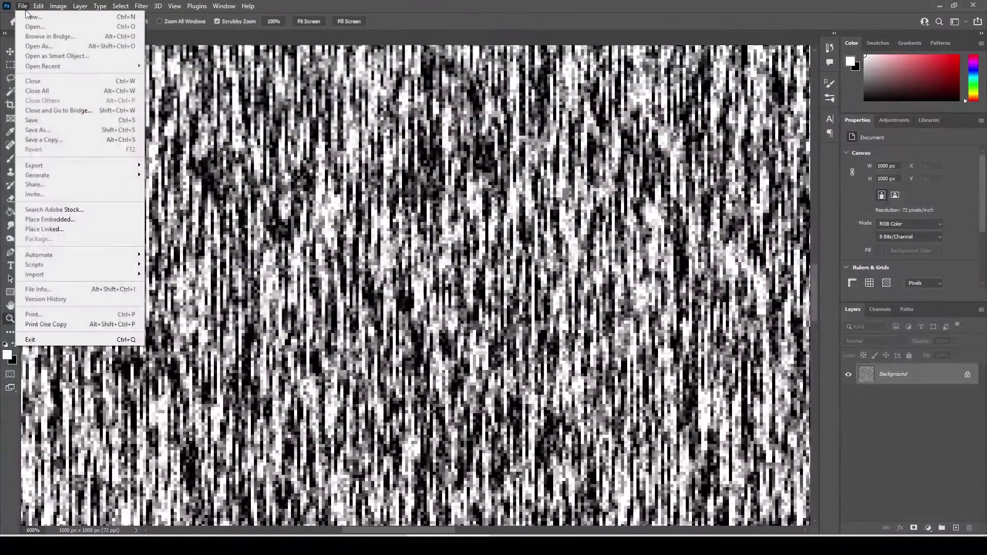
left_click(43, 143)
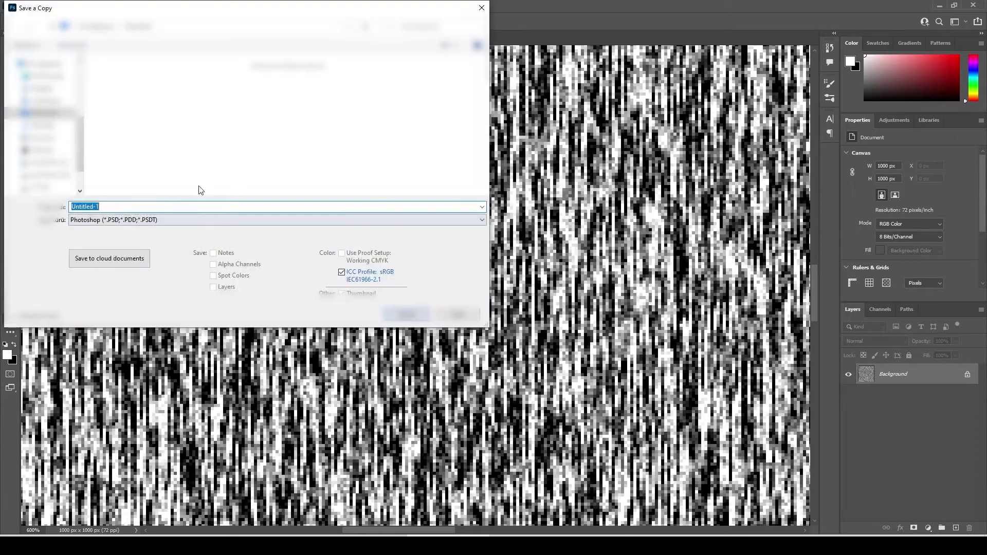
left_click(134, 222)
left_click(140, 223)
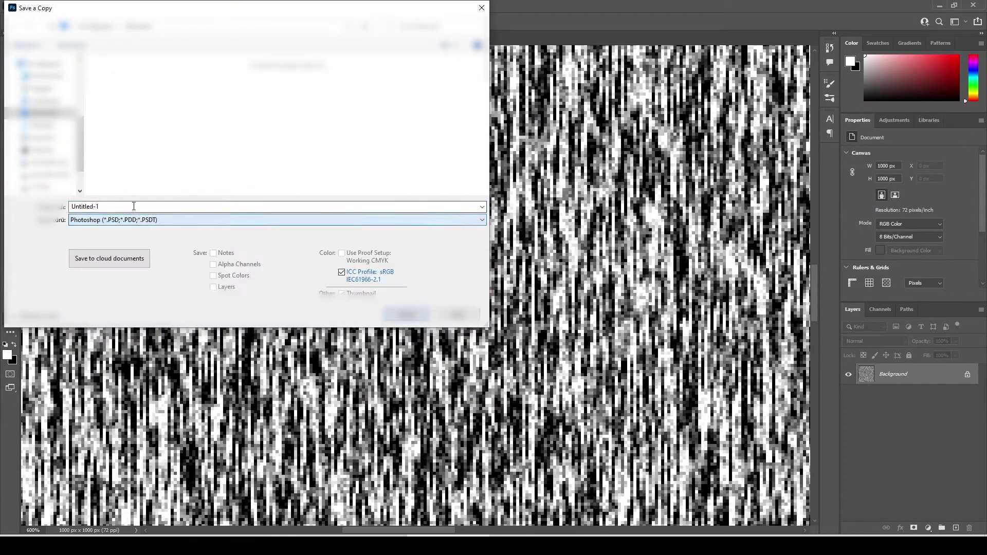
double_click(132, 206)
type("gr")
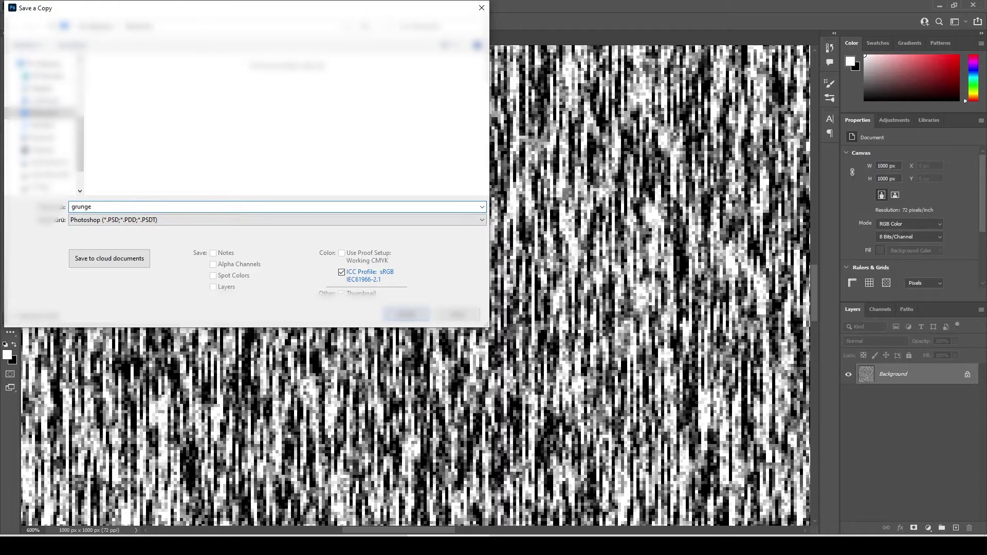
type("unge")
left_click(132, 220)
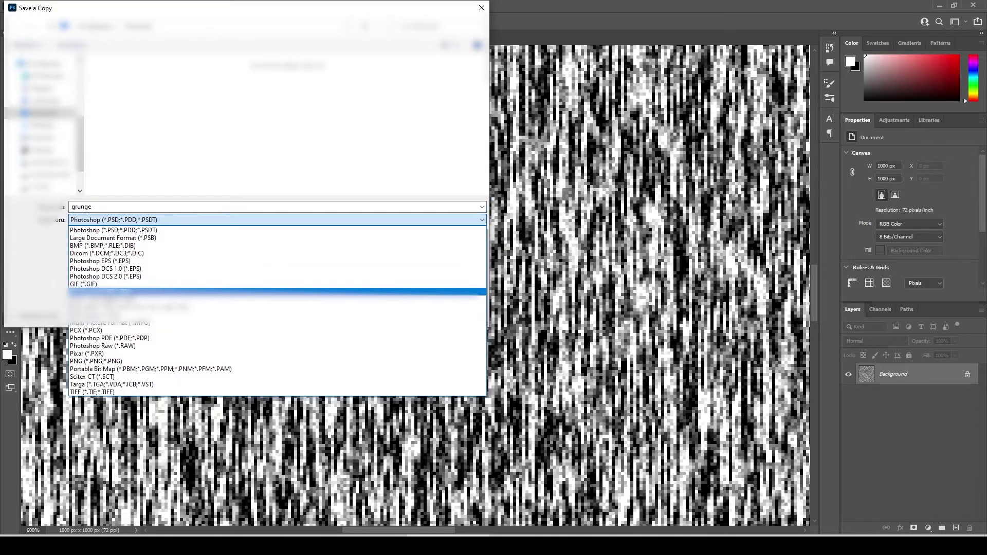
left_click(123, 292)
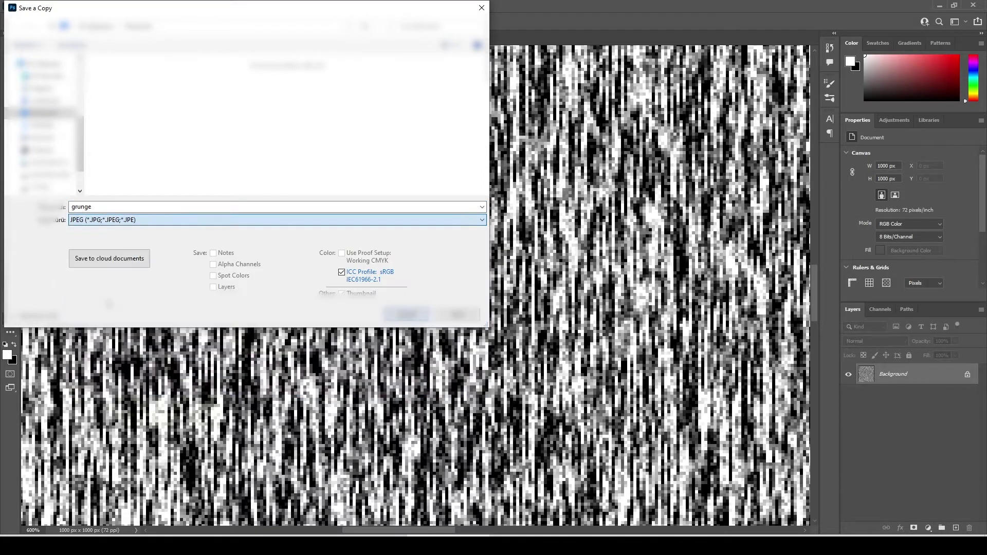
left_click(411, 317)
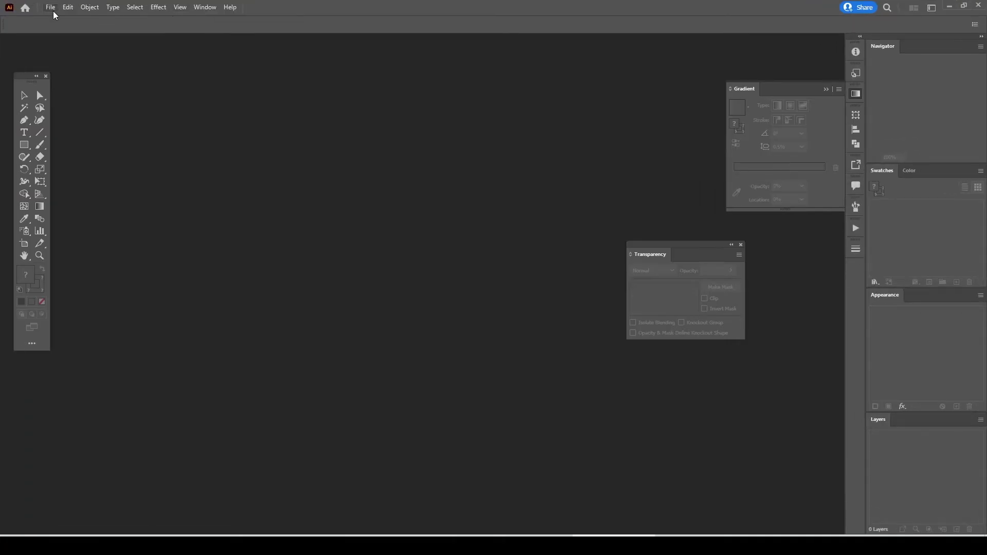
- Create a new 1500 × 1500 px Illustrator document and close the Transparency and Gradient panels
left_click(51, 8)
left_click(105, 19)
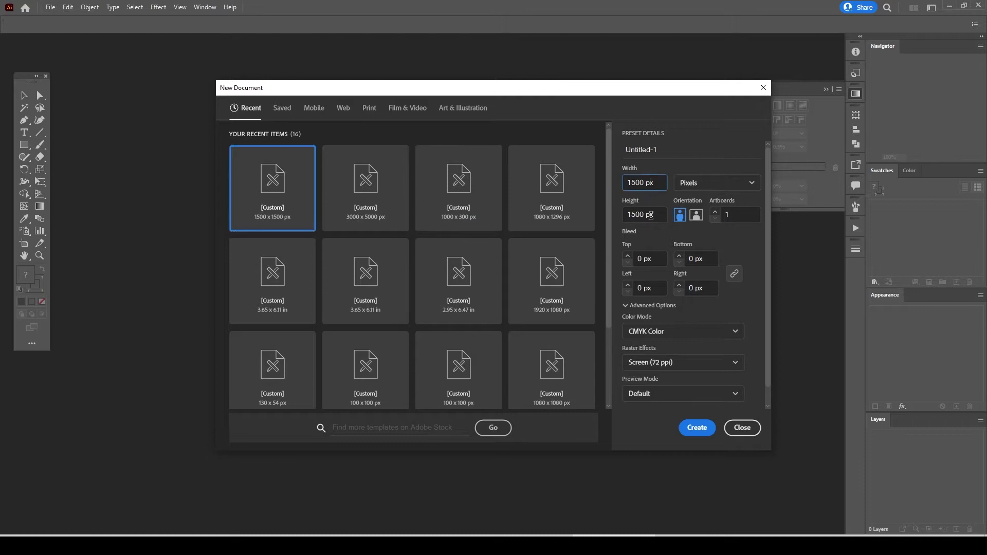
left_click(697, 429)
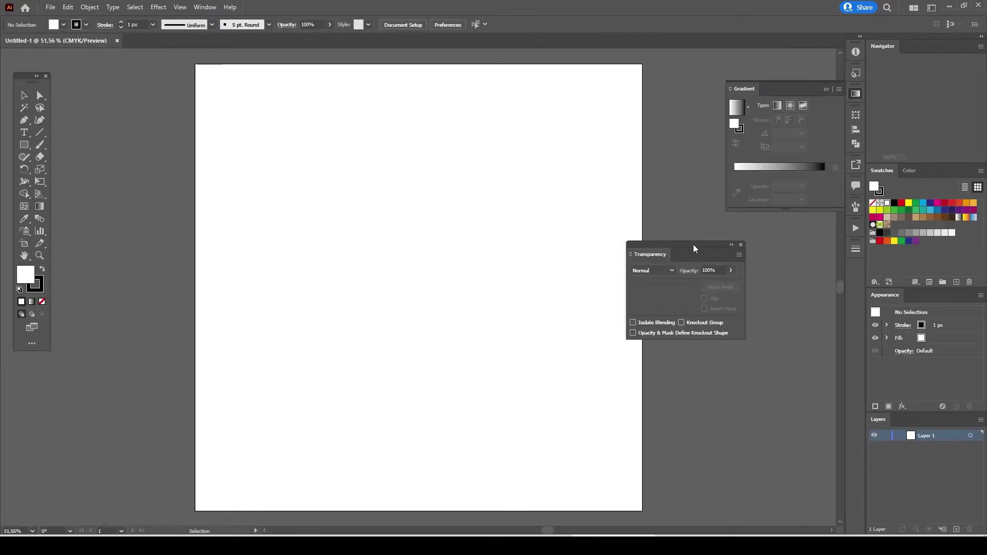
left_click(742, 245)
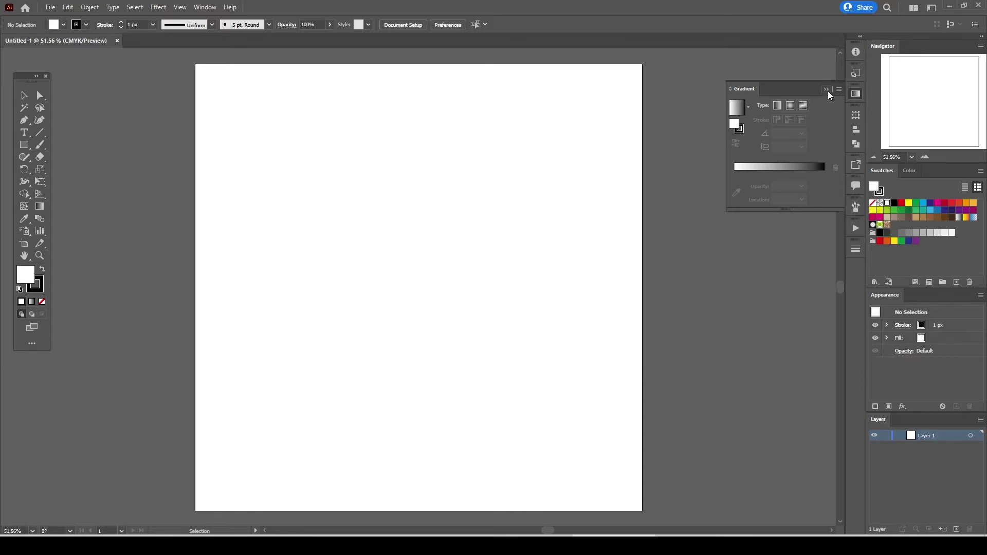
left_click(827, 91)
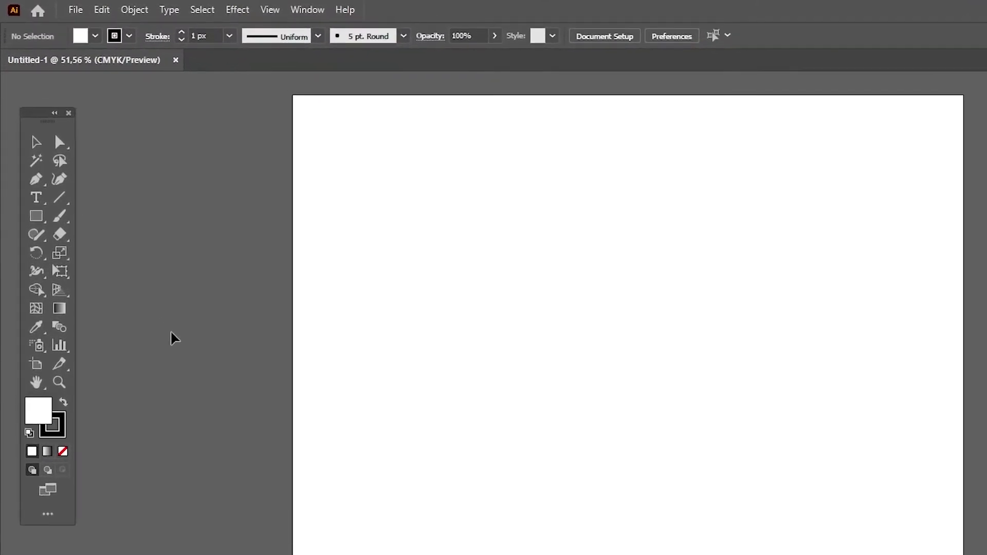
- Draw a large circle from the artboard centre with the Ellipse tool
left_click(39, 220)
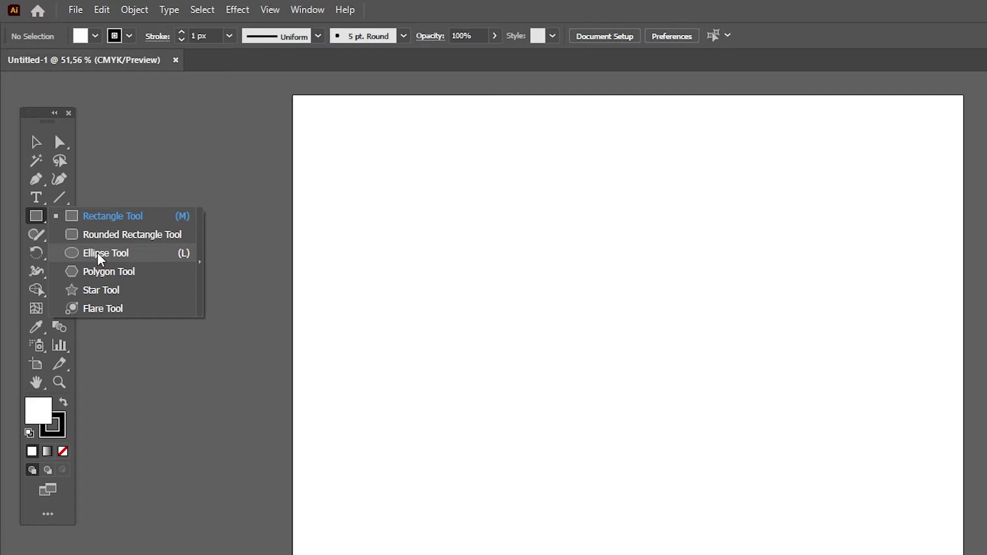
left_click(102, 255)
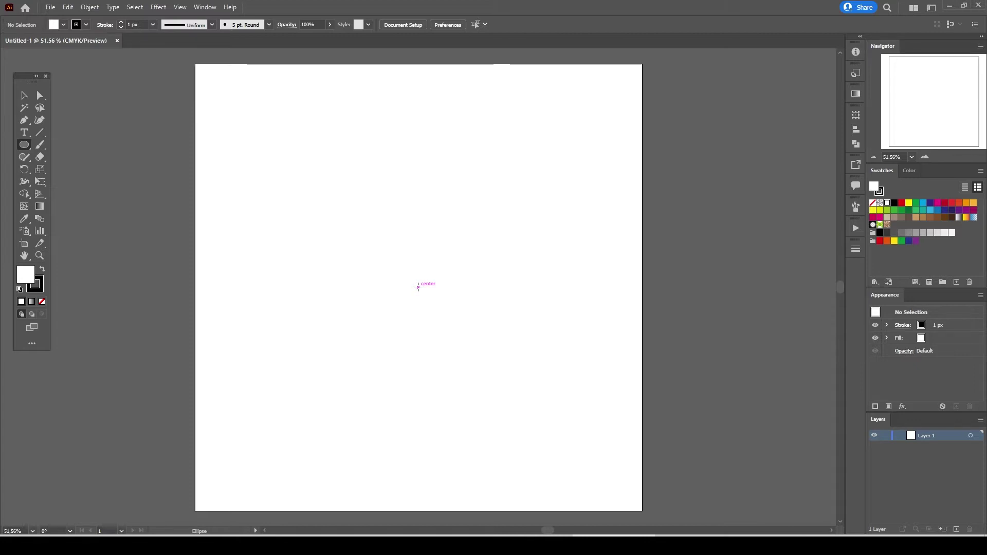
left_click_drag(418, 288, 607, 465)
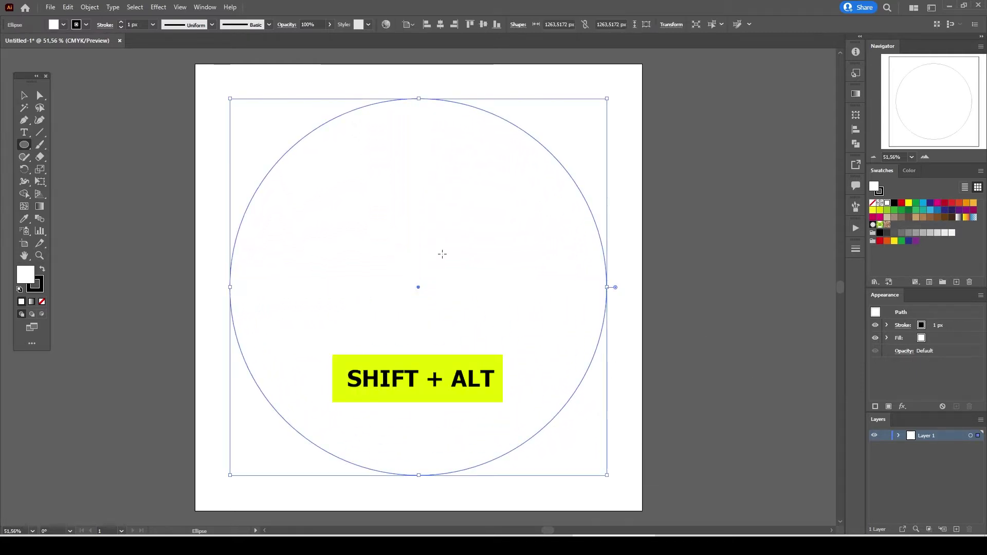
left_click(24, 95)
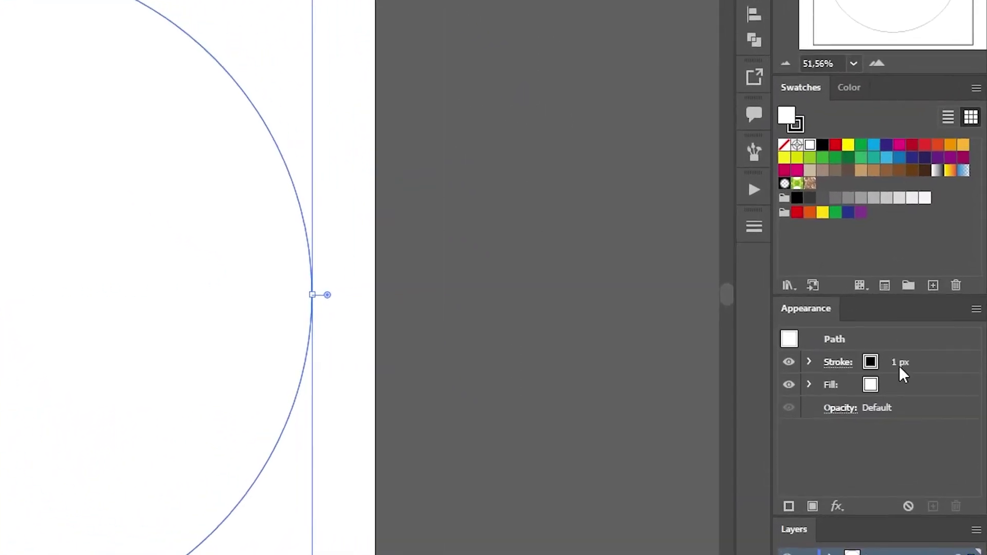
- Set the circle's fill to None and scale it up to about 1374 px wide
left_click(894, 400)
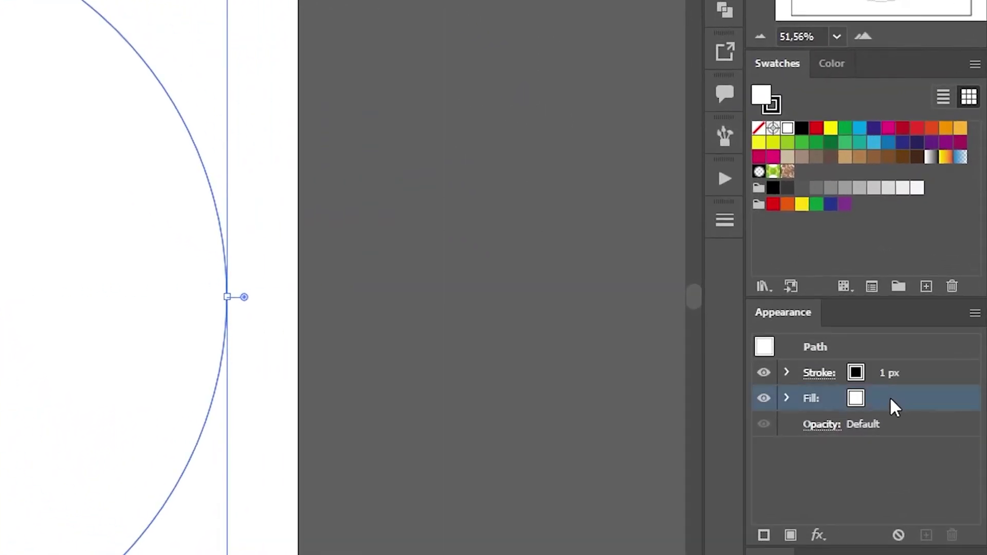
left_click(874, 399)
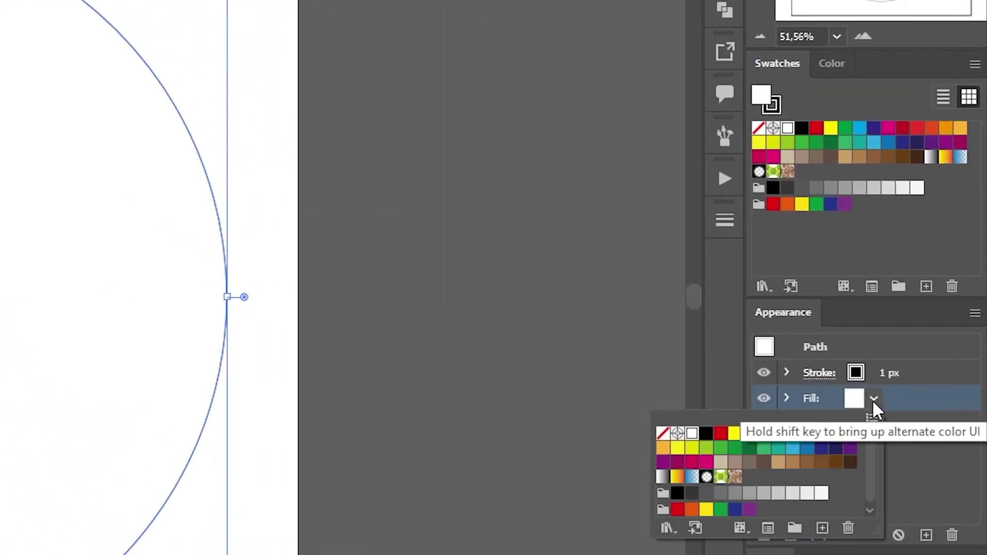
left_click(662, 434)
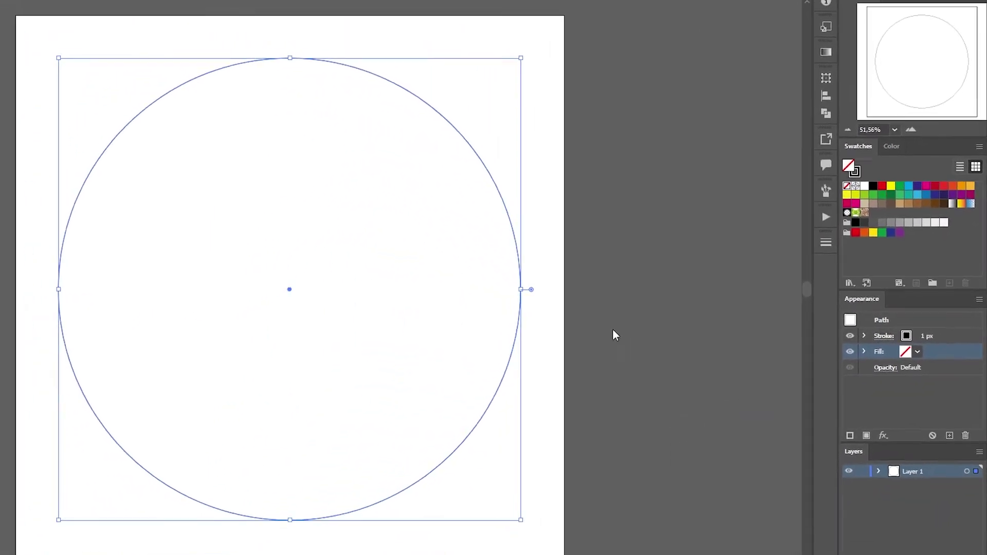
left_click(442, 368)
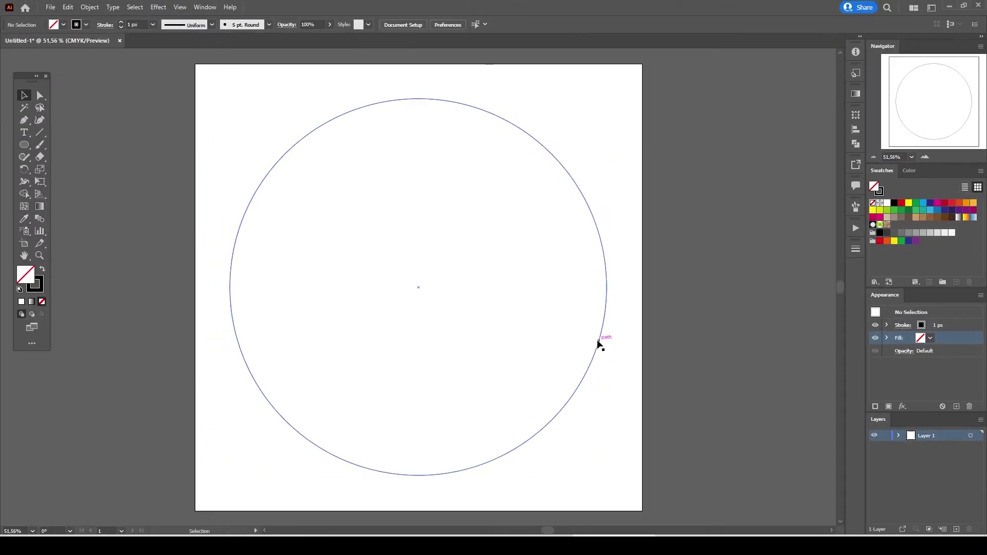
left_click(598, 344)
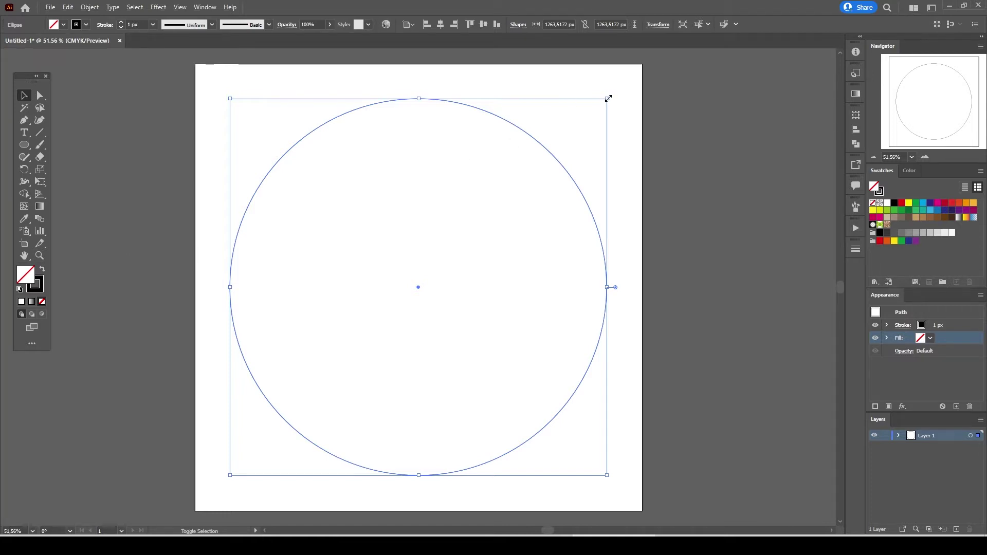
left_click_drag(230, 98, 213, 82)
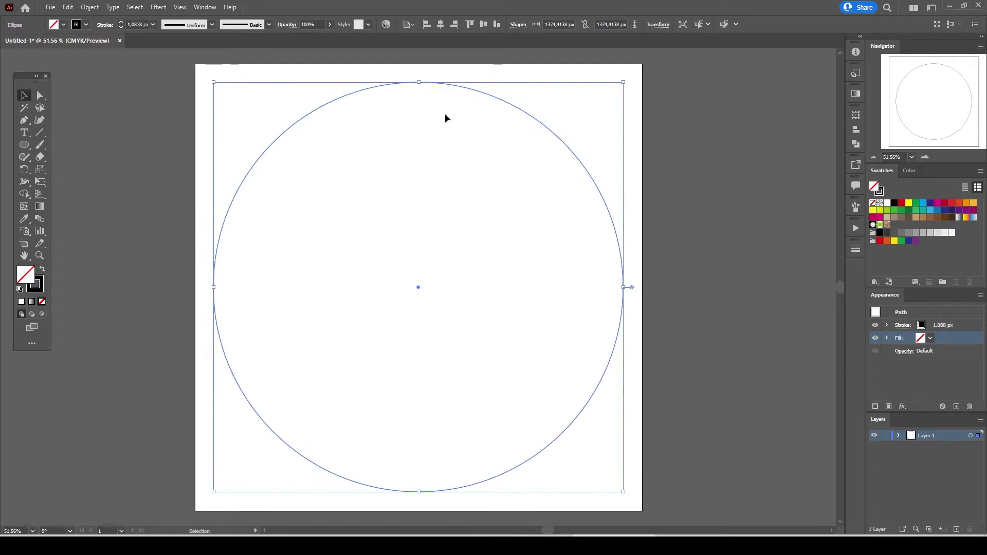
- Draw a horizontal line across the top of the artboard with the Pen tool
left_click(741, 182)
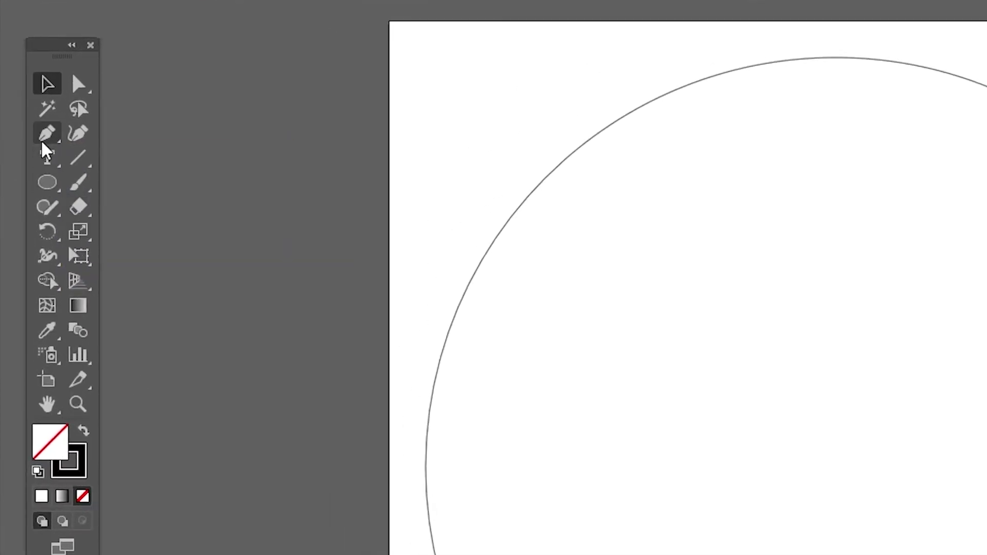
left_click(46, 136)
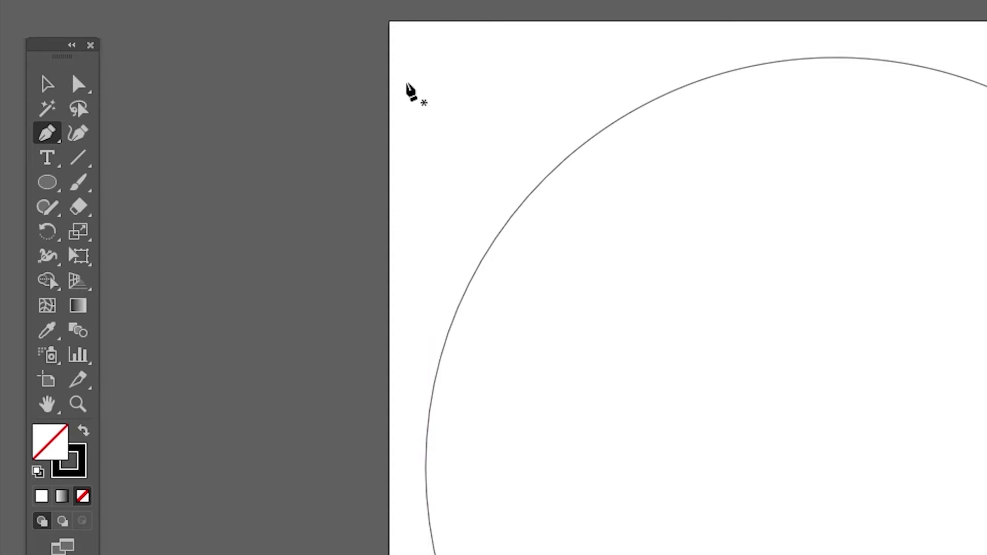
left_click(405, 83)
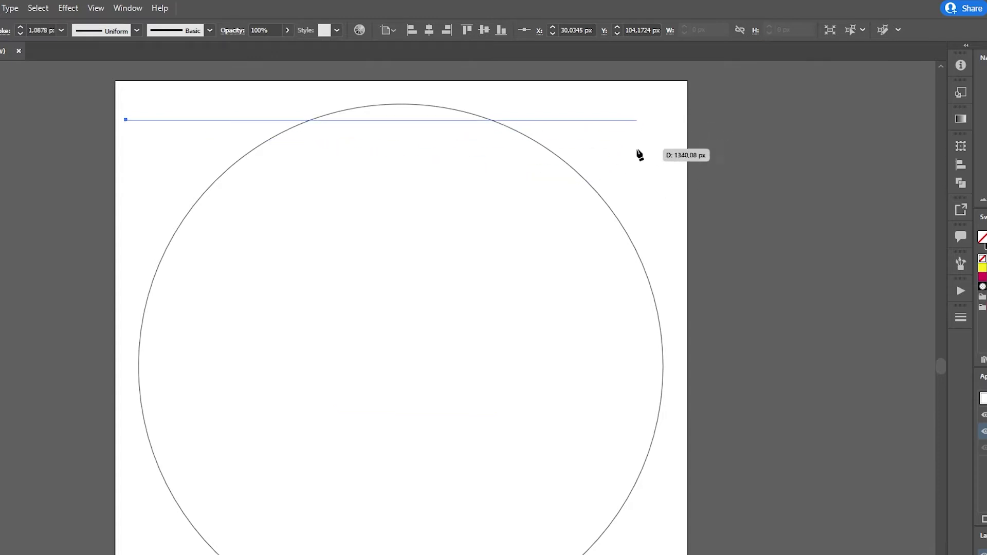
left_click(673, 120, "shift")
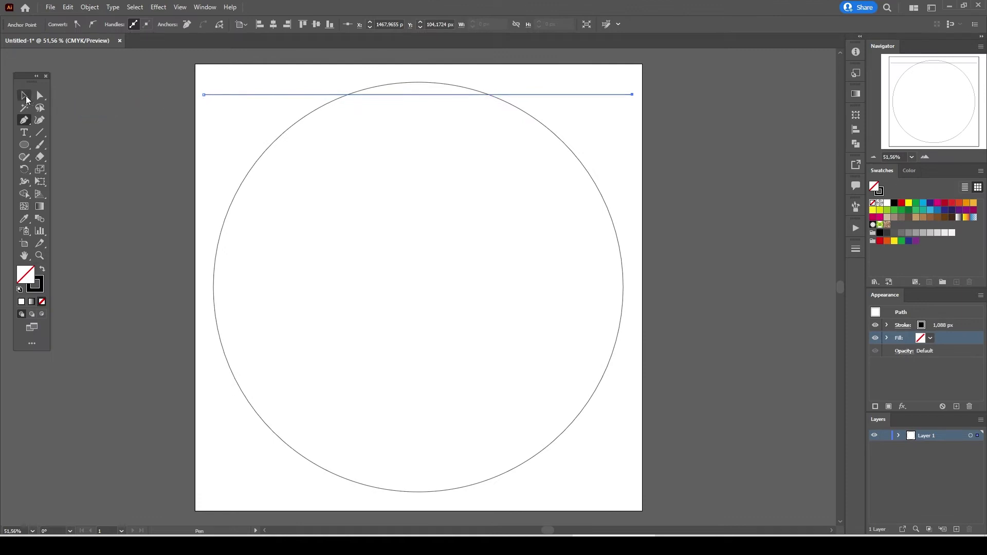
- Select the new top line and copy it
left_click(25, 98)
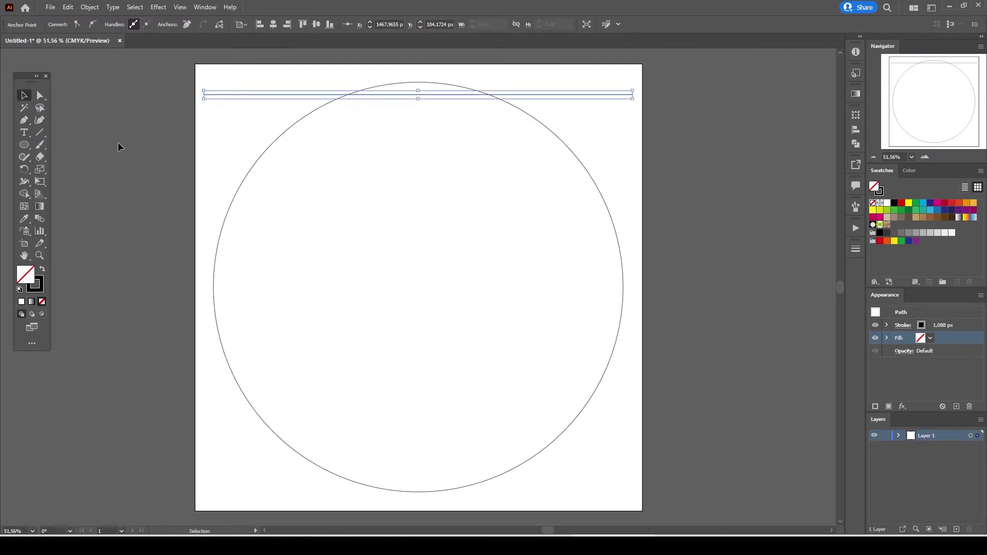
left_click(216, 150)
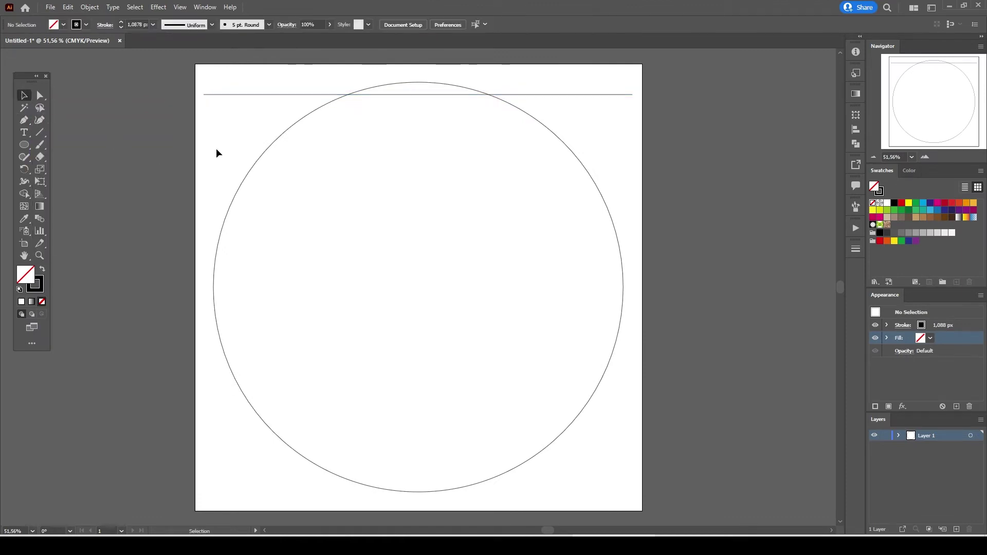
left_click(266, 94)
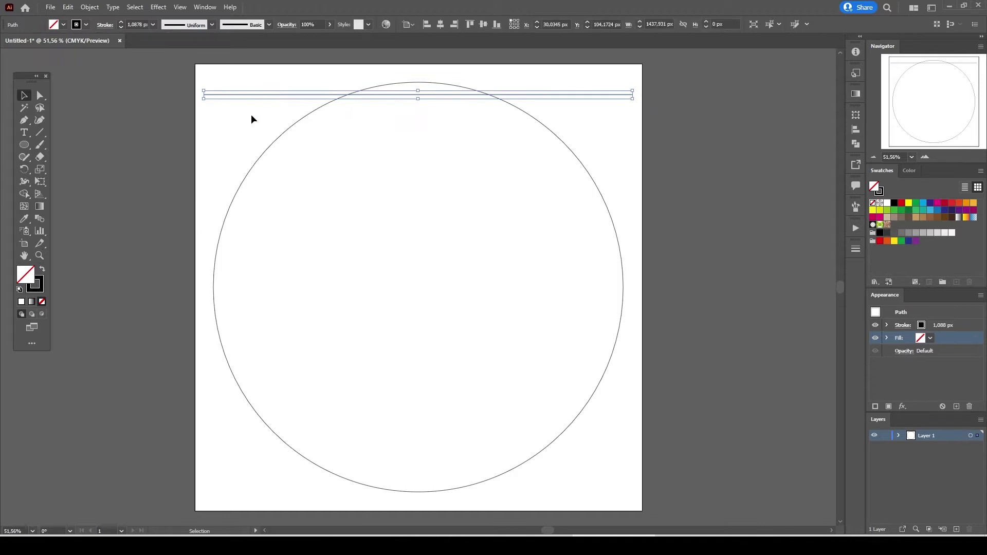
key("ctrl+c")
- Paste a copy of the line and position it near the bottom of the circle
key("ctrl+v")
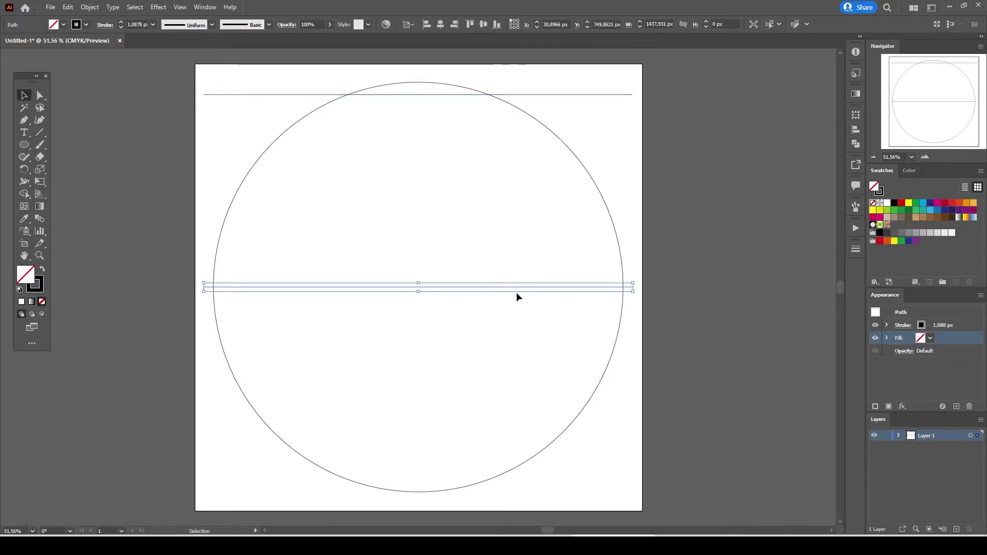
left_click_drag(474, 288, 477, 452)
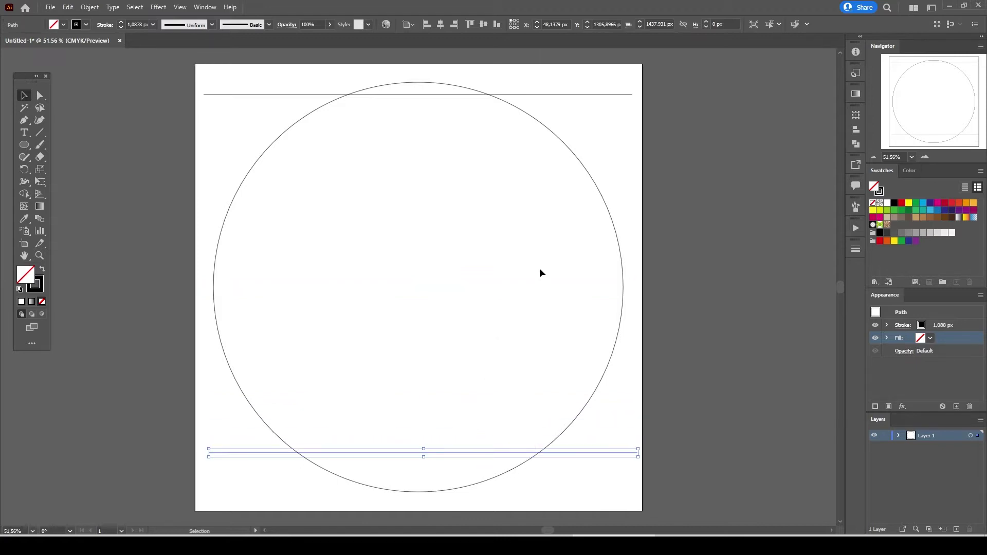
left_click(578, 485)
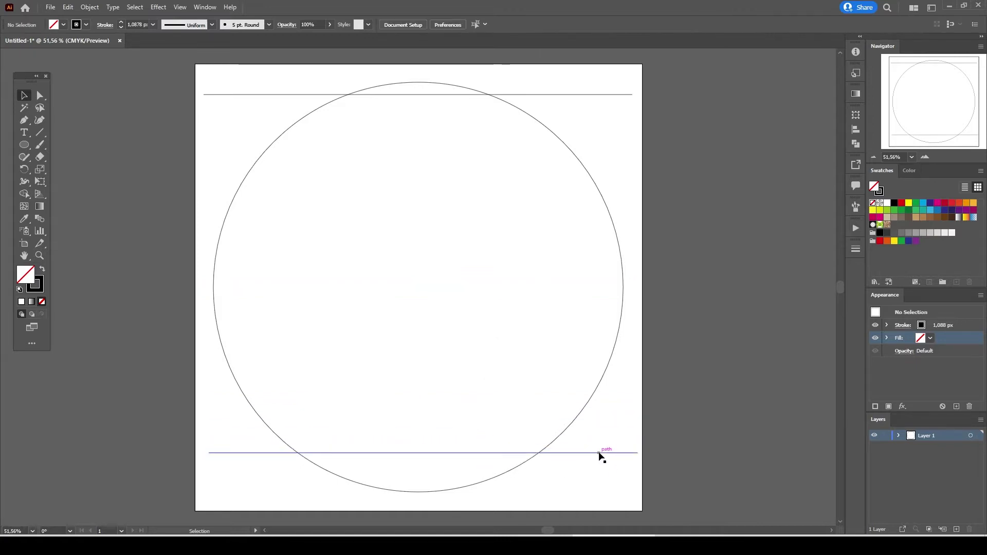
mouse_move(599, 454)
left_mouse_down()
mouse_move(590, 276)
mouse_move(586, 462)
mouse_move(587, 449)
left_mouse_up()
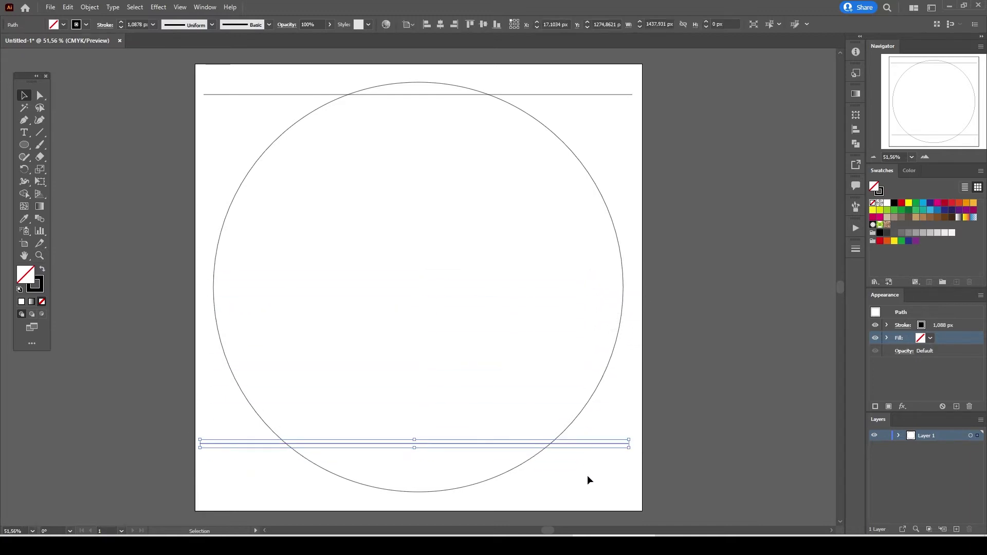
left_click(589, 478)
- Stretch both the bottom and top lines to the full 1500 px artboard width
left_click(625, 444)
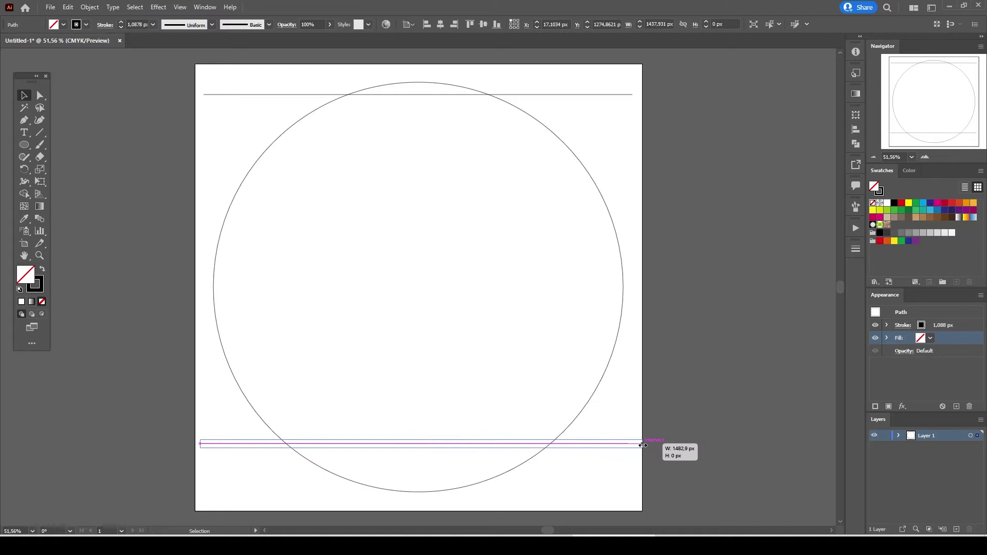
left_click_drag(642, 445, 643, 445)
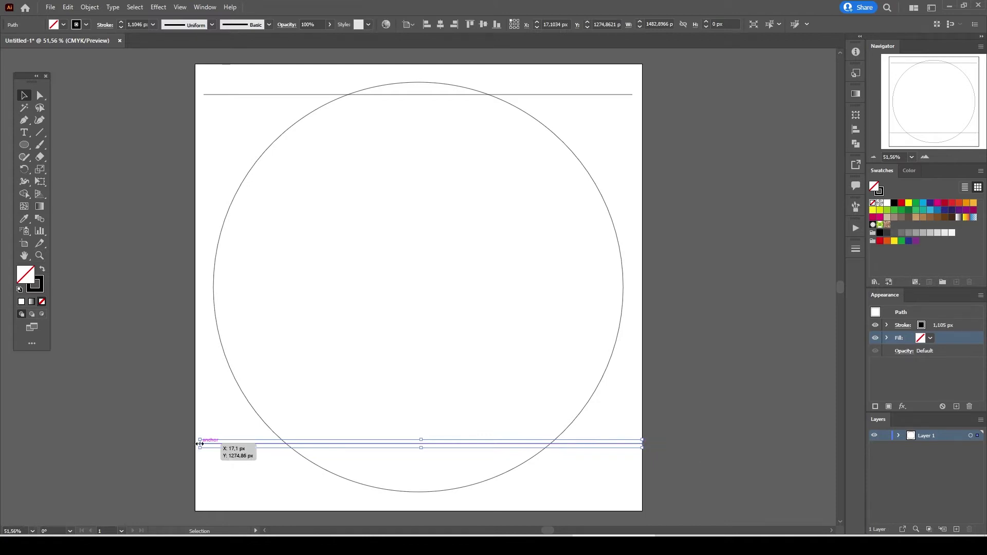
left_click_drag(200, 443, 195, 443)
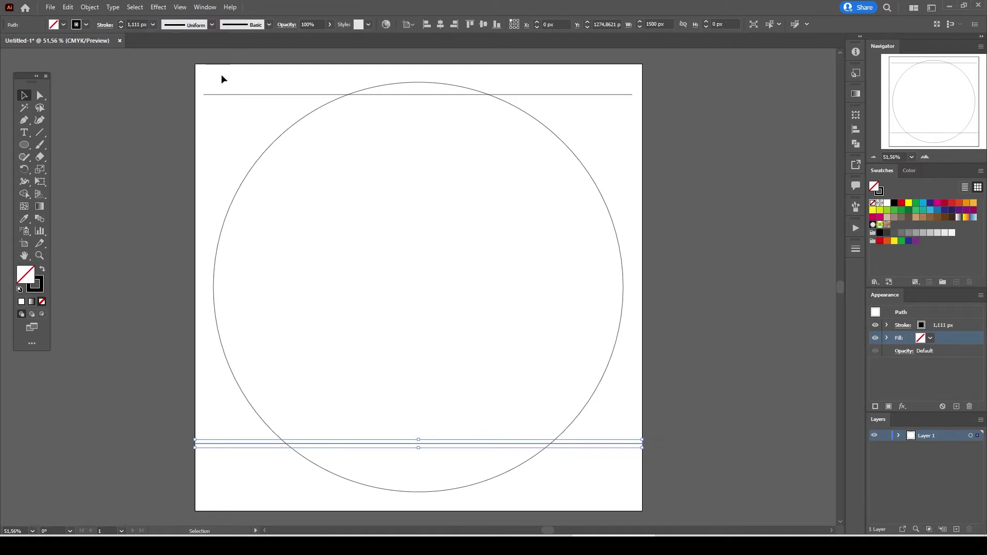
left_click(205, 94)
left_click_drag(204, 95, 195, 96)
left_click_drag(633, 95, 642, 96)
- Select both lines and centre them horizontally using the Align panel
left_click(597, 443, "shift")
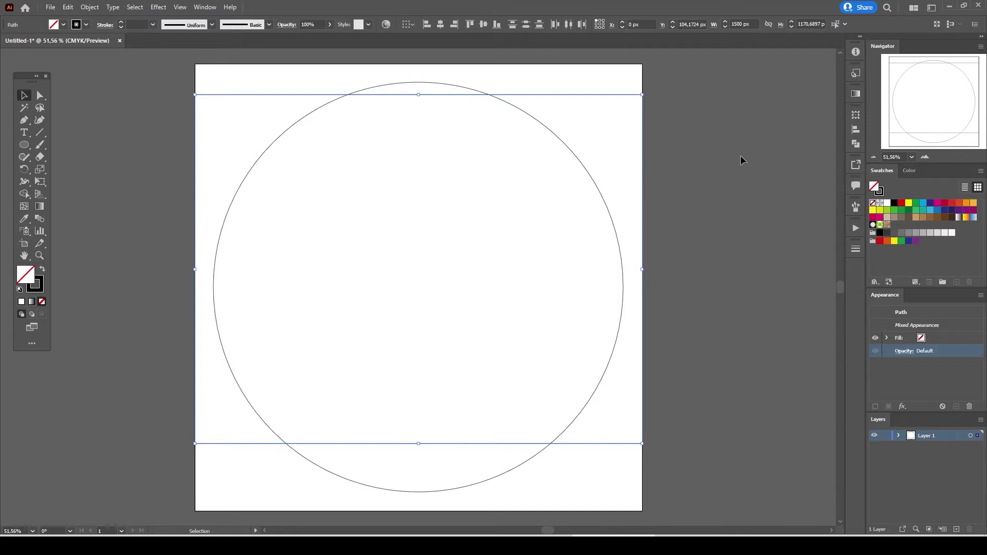
left_click(205, 8)
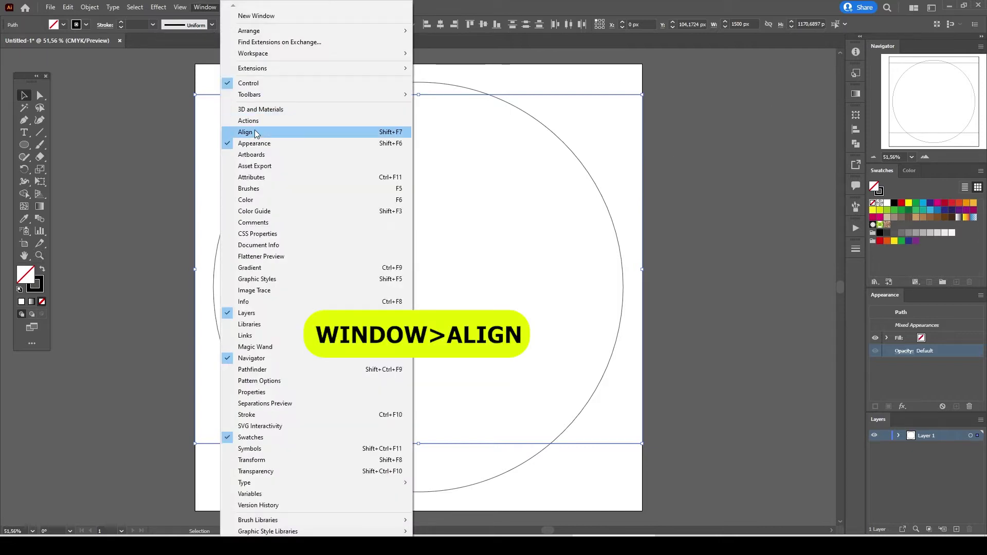
left_click(256, 134)
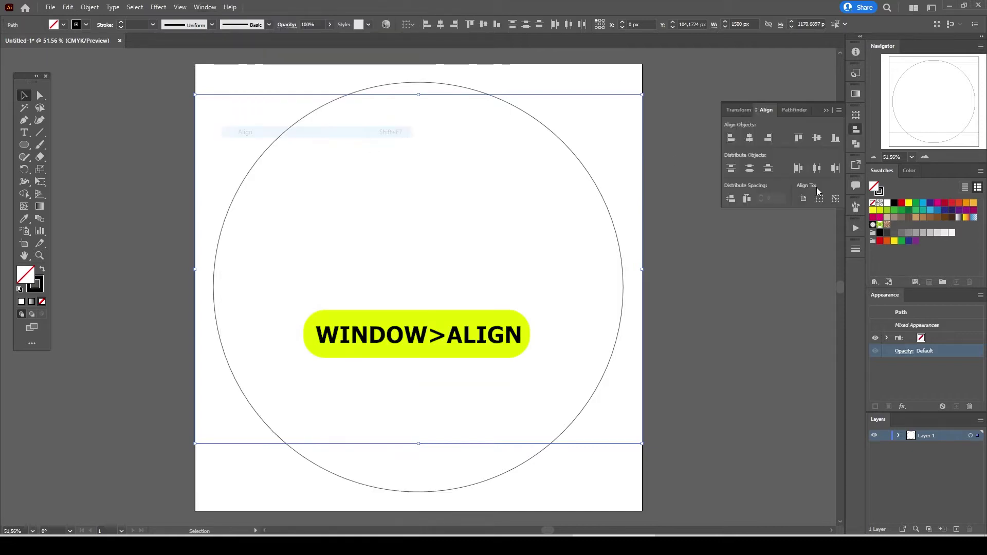
left_click(751, 140)
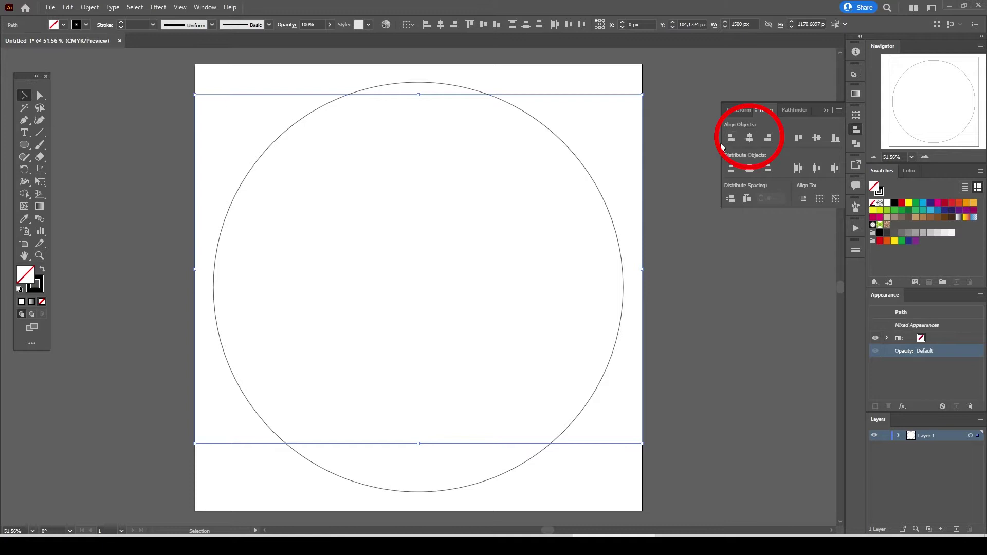
- Blend the two lines together with Object > Blend > Make
left_click(90, 7)
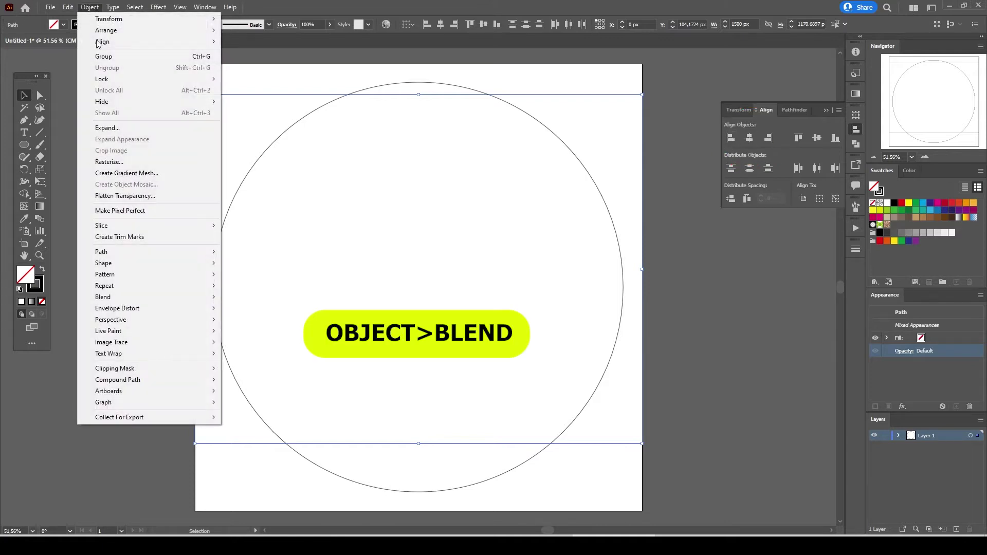
mouse_move(126, 300)
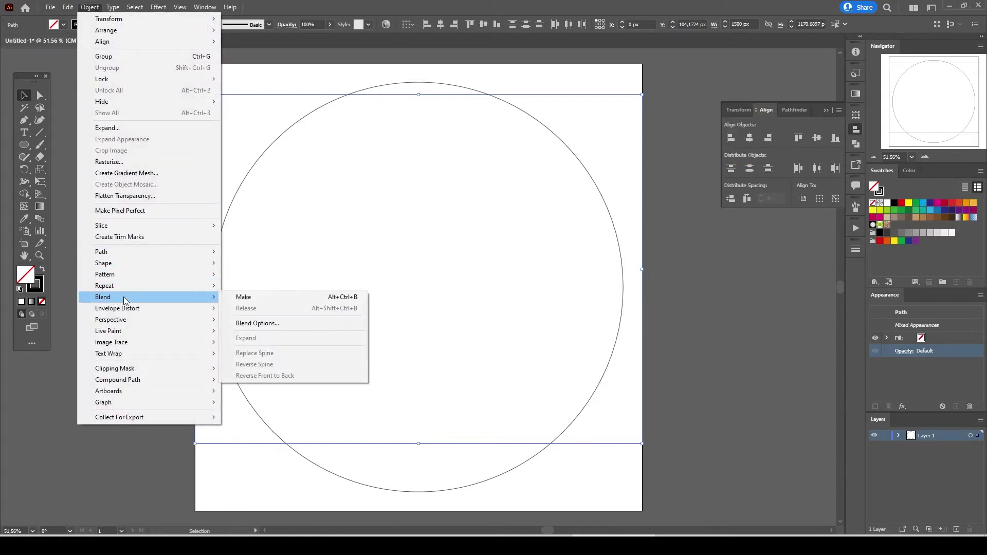
left_click(232, 298)
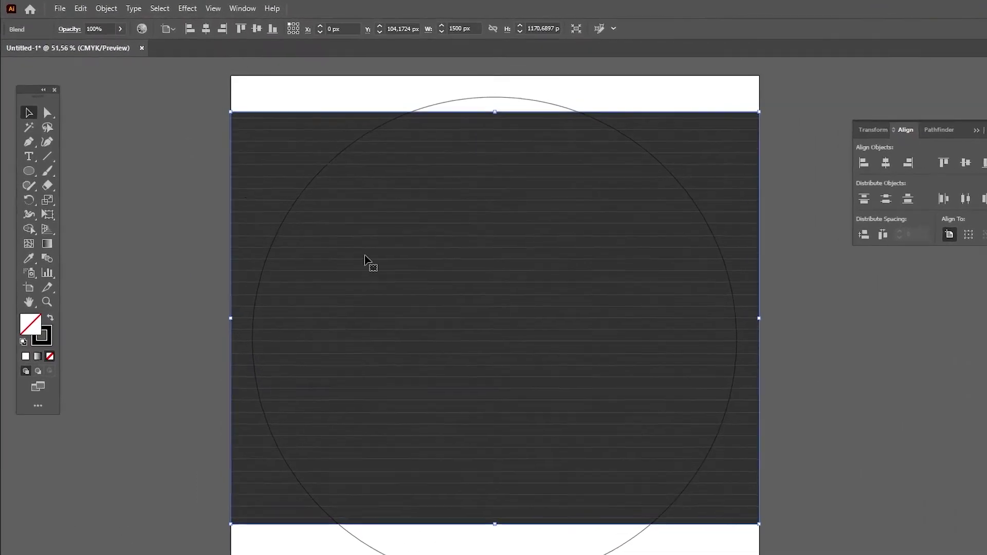
left_click(106, 8)
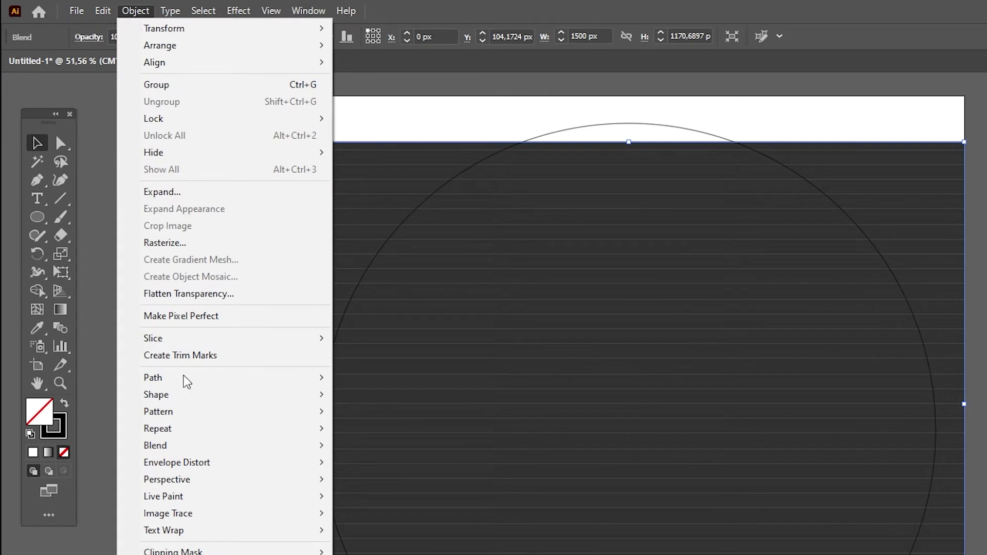
mouse_move(186, 456)
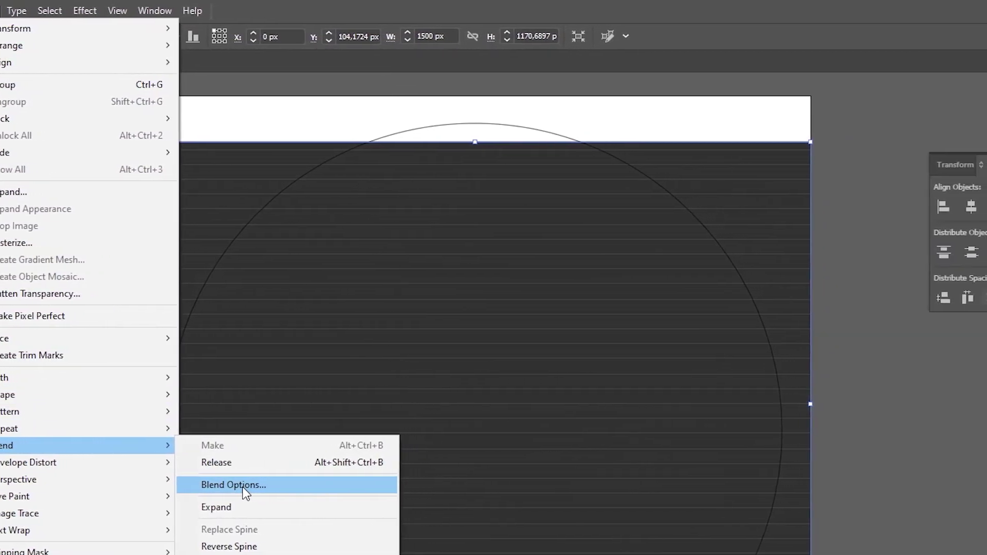
- Set the blend spacing to 3 specified steps, giving five evenly spaced lines
left_click(266, 487)
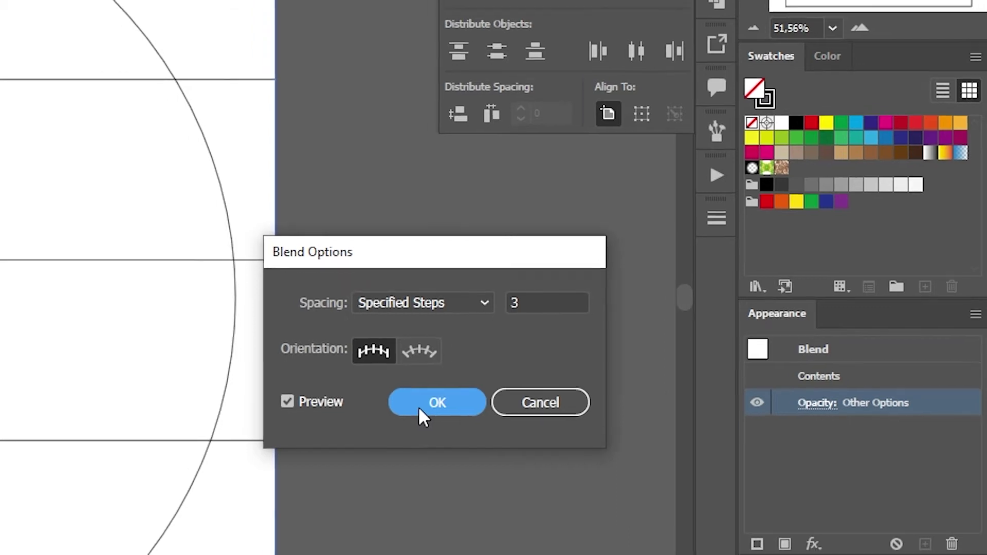
left_click(409, 408)
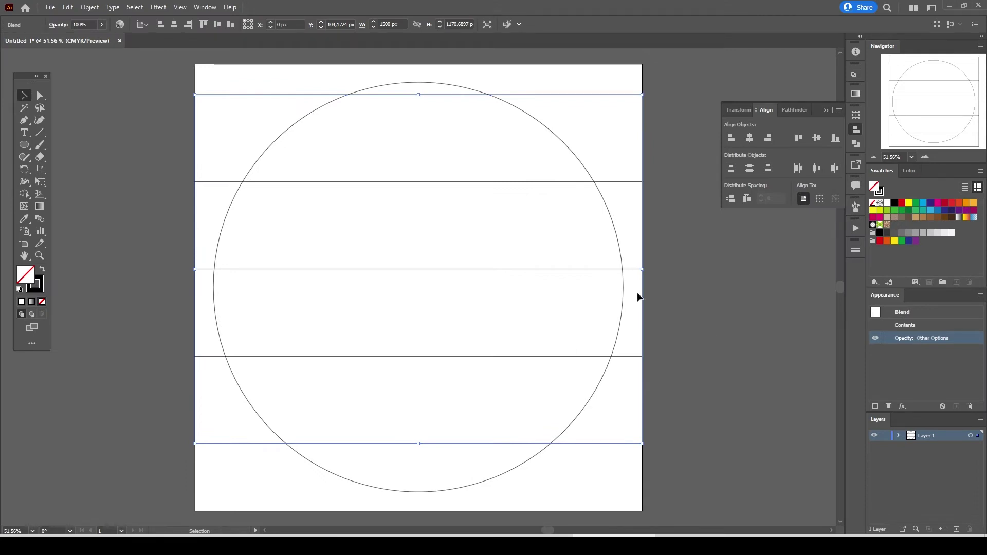
- Expand the line blend into a group of separate lines
left_click(89, 7)
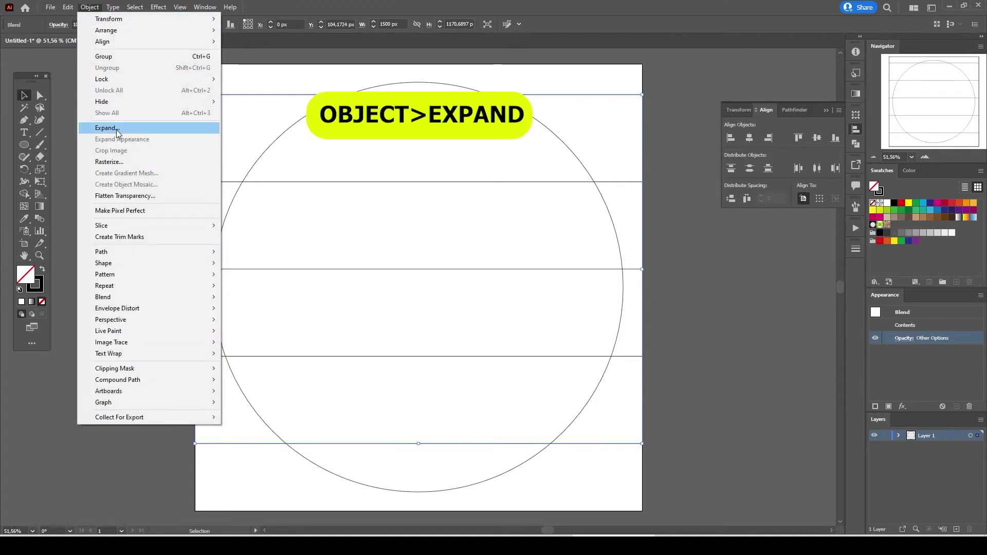
left_click(116, 128)
left_click(469, 331)
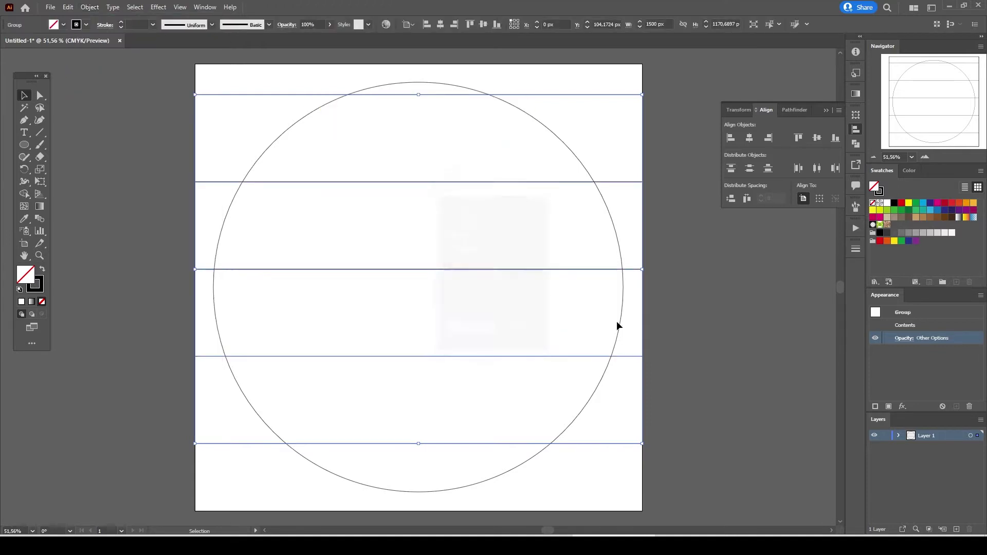
left_click(728, 356)
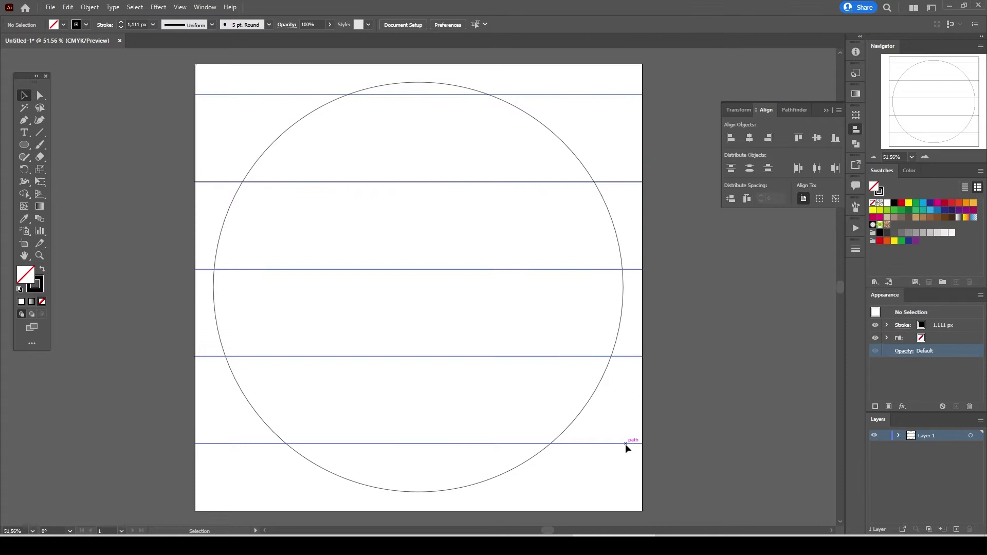
left_click(625, 443)
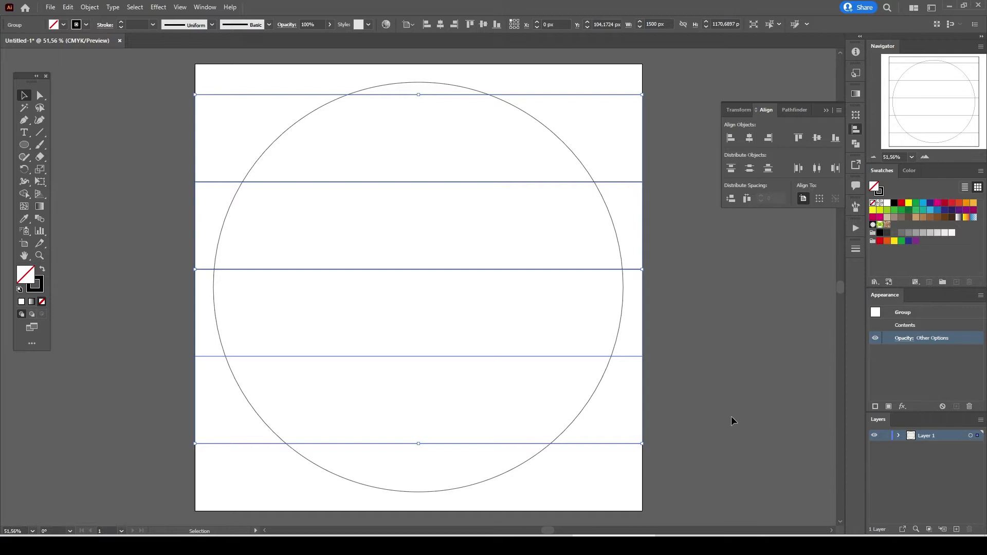
- Select the line group together with the circle and align their vertical centres
left_click(727, 437)
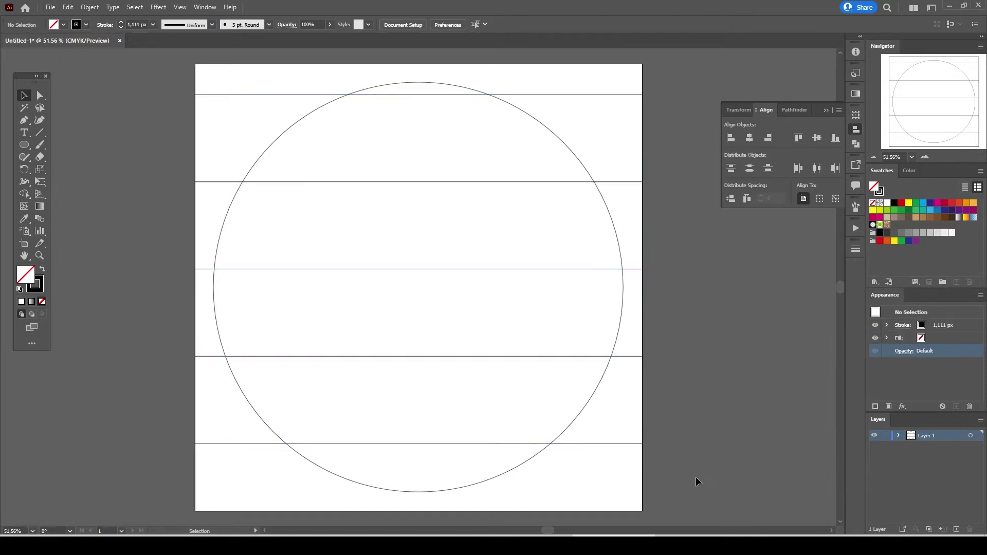
left_click(620, 443)
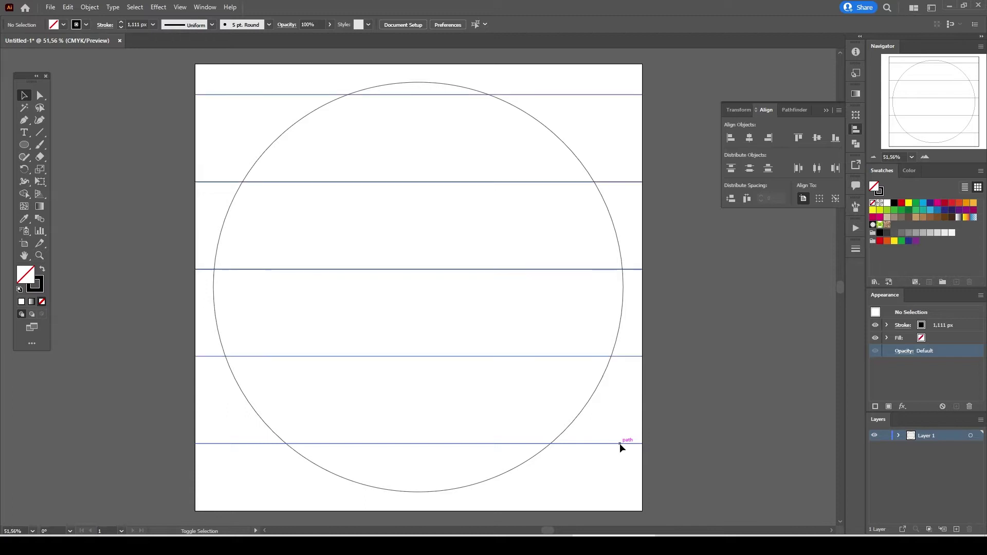
left_click(522, 463, "shift")
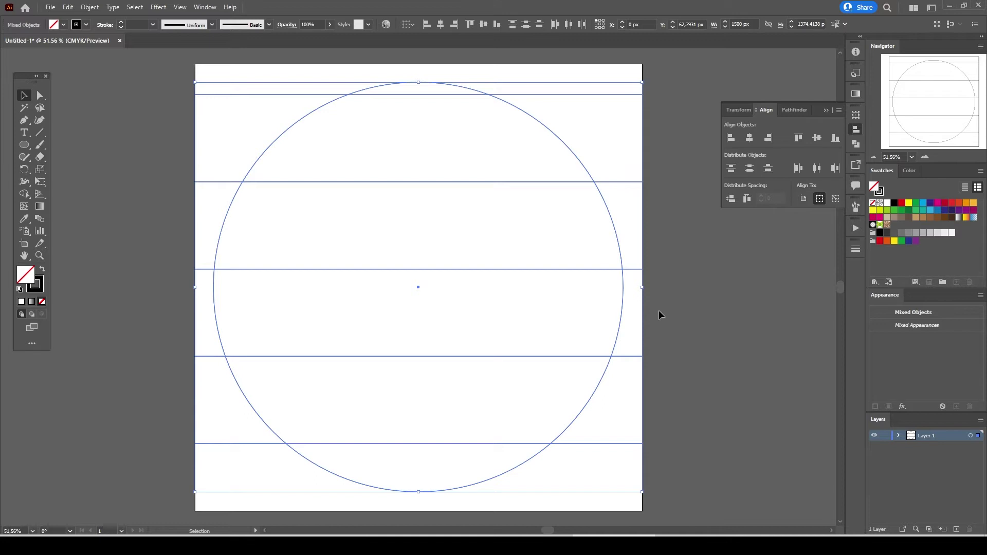
left_click(565, 430, "shift")
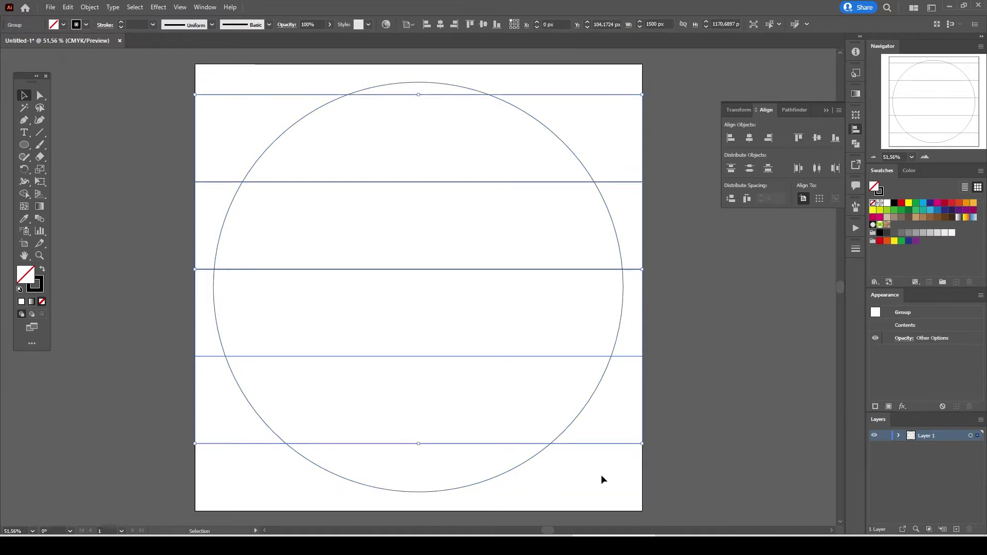
left_click(607, 452)
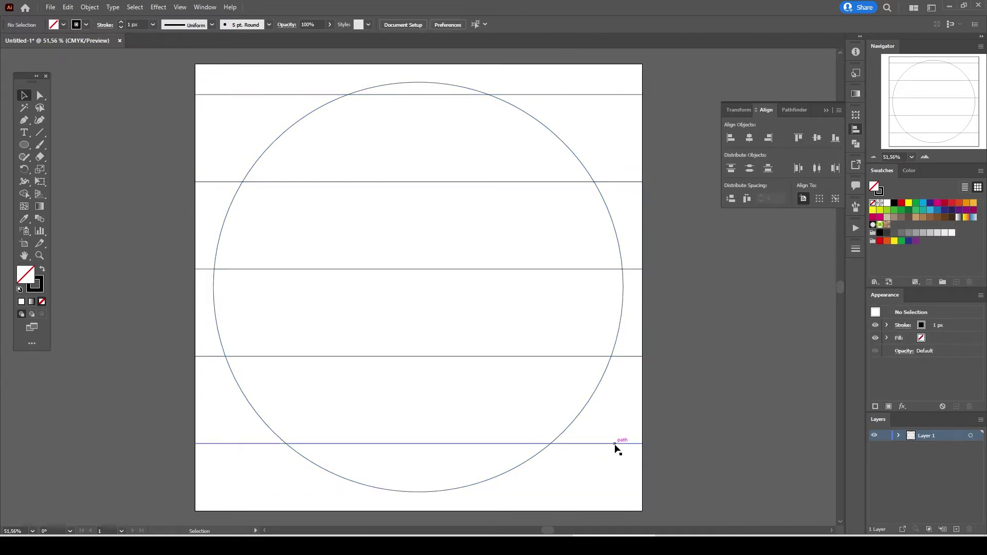
left_click(615, 443)
left_click(518, 464)
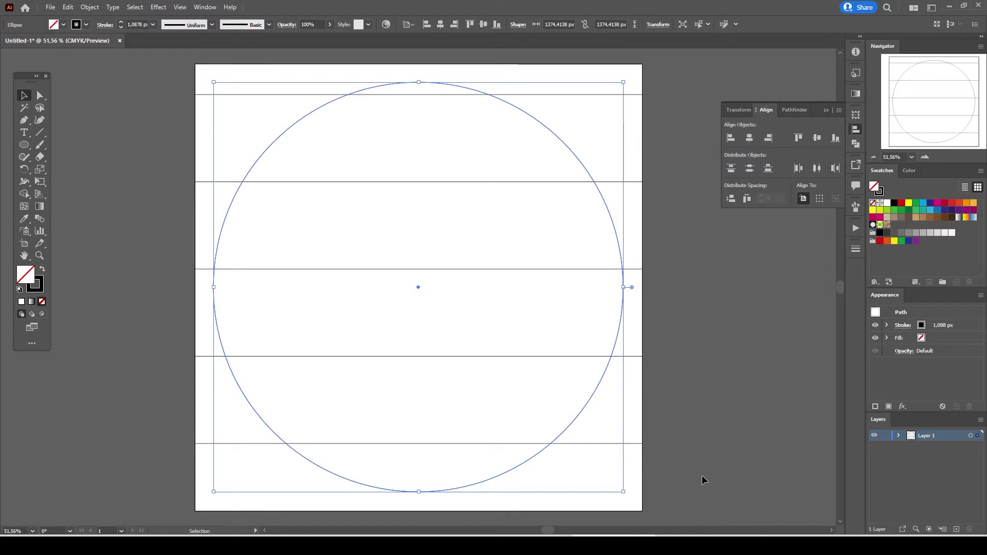
left_click(563, 443)
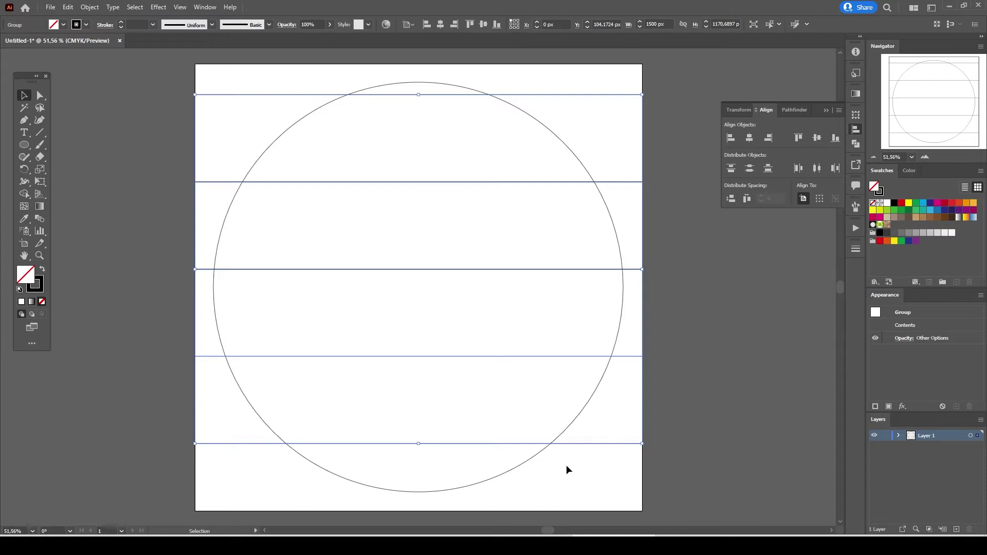
left_click(524, 464, "shift")
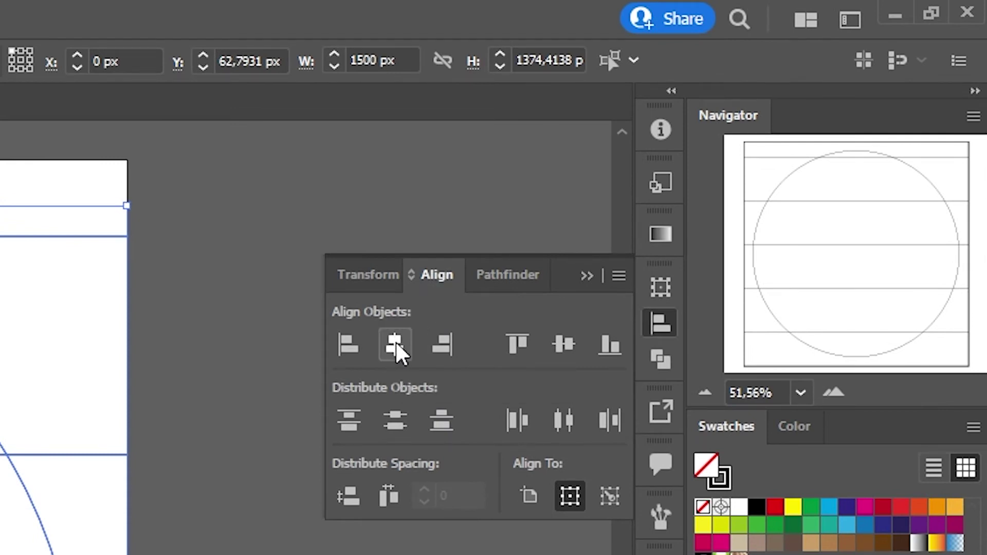
left_click(562, 345)
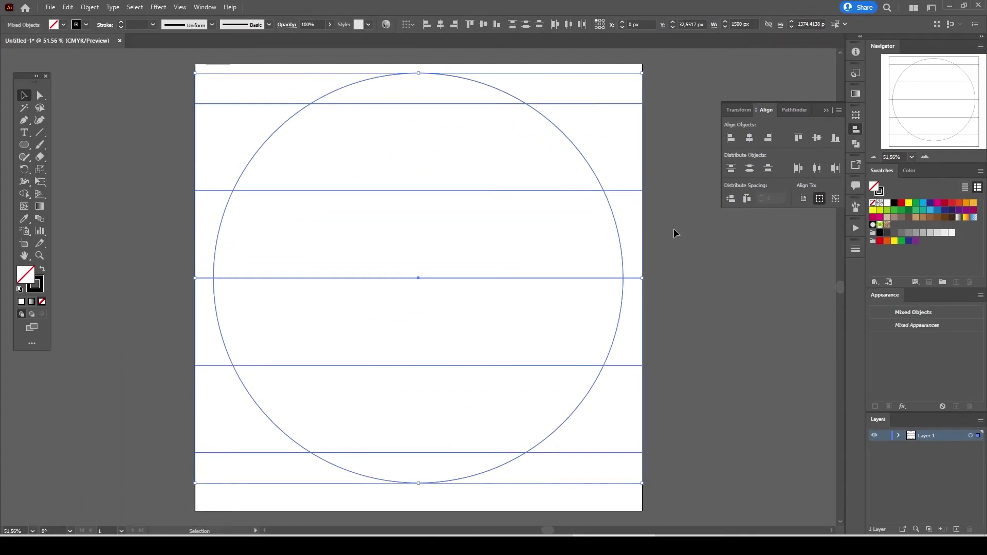
- Give the group of five horizontal lines a 30 px stroke weight
left_click(518, 264)
left_click(623, 191)
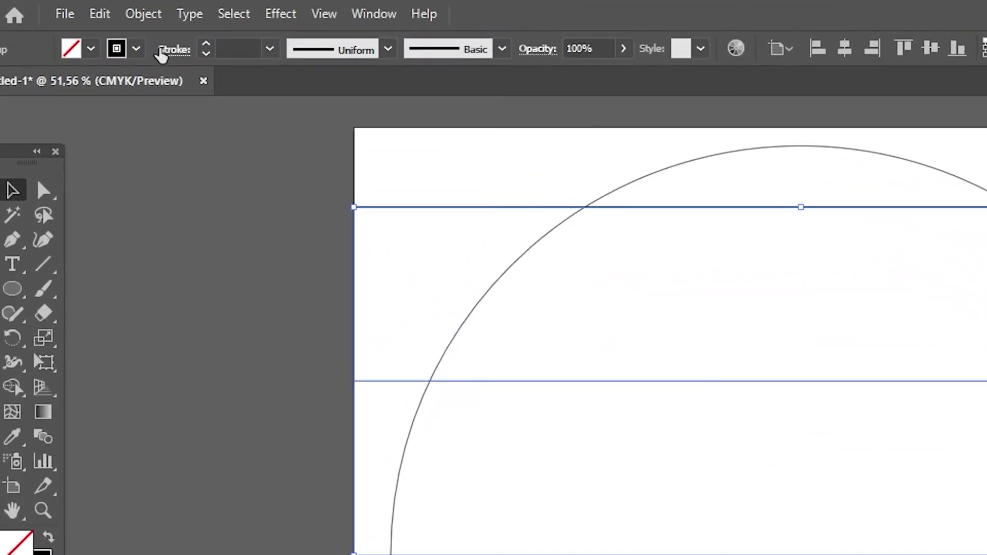
left_click(234, 49)
type("30")
key("Return")
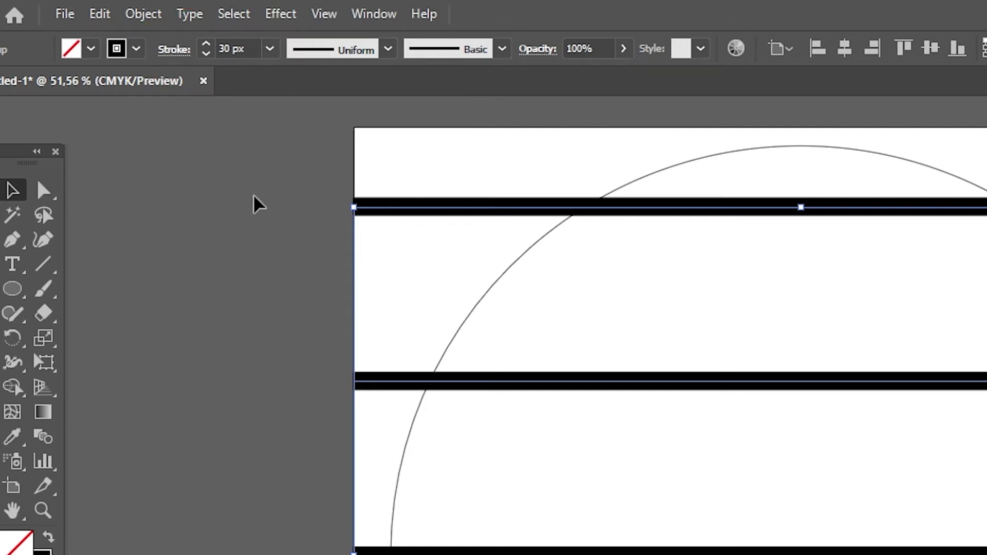
- Expand the thick line strokes into filled black stripe shapes
left_click(144, 14)
left_click(147, 232)
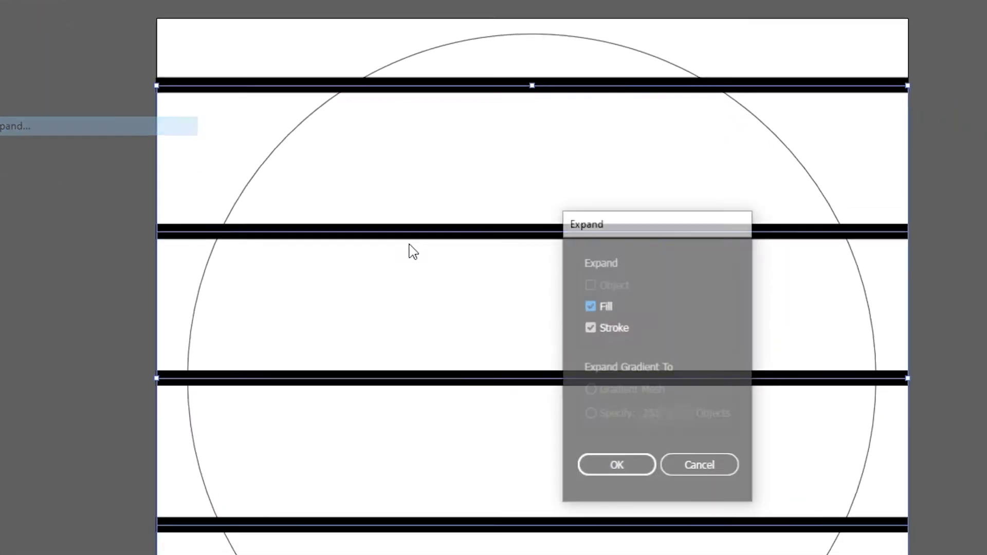
left_click(469, 357)
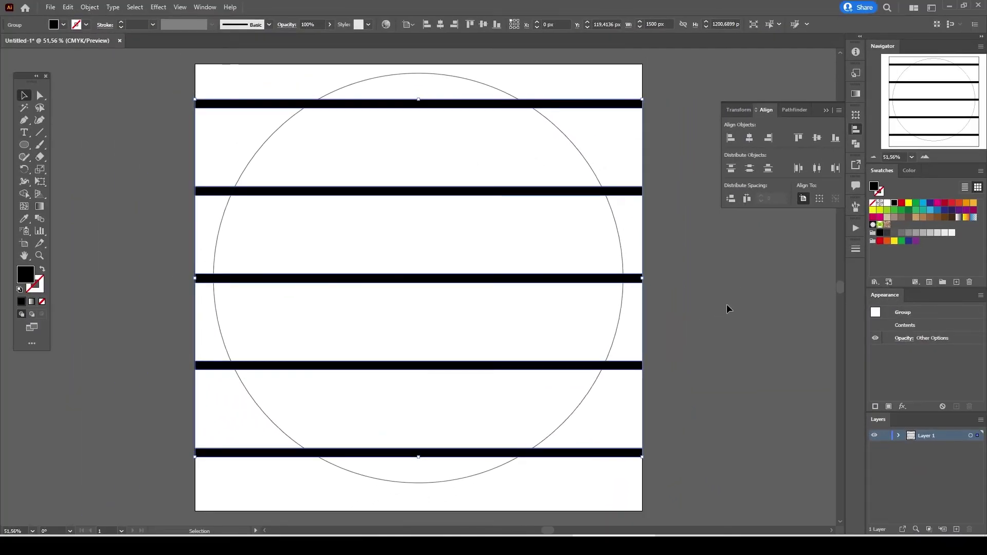
- Select all the artwork and show the Pathfinder panel as a floating panel off to the side
left_click(688, 371)
key("ctrl+a")
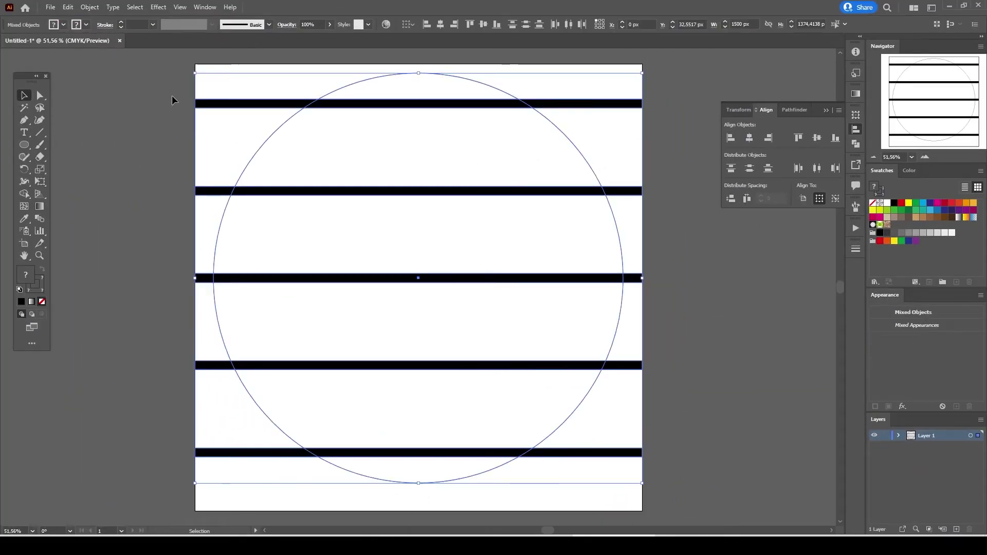
left_click(204, 6)
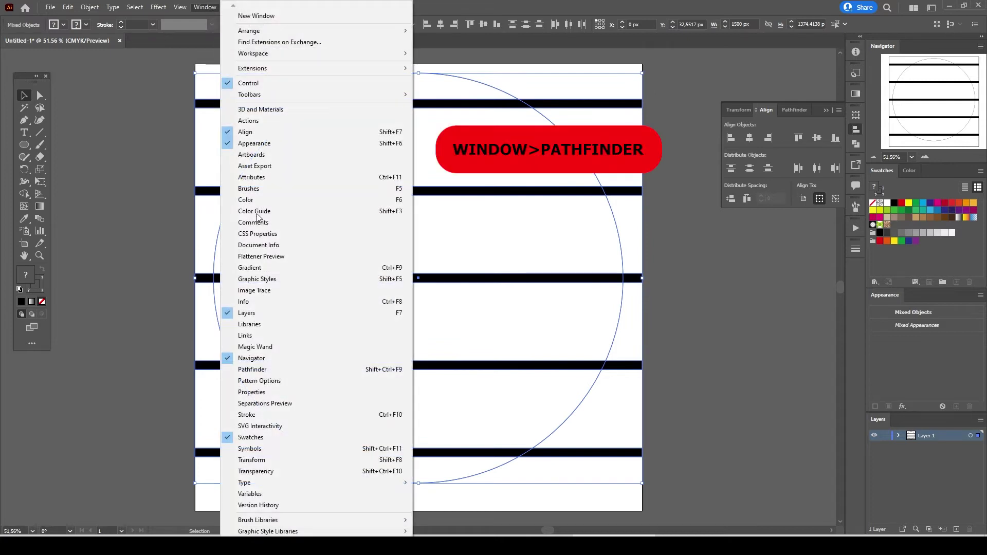
left_click(253, 369)
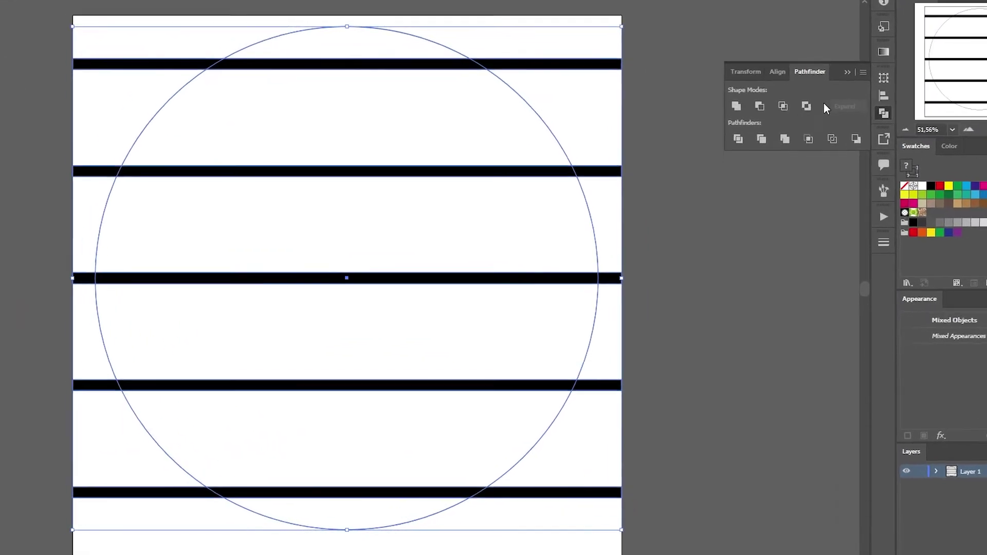
left_click_drag(801, 93, 710, 205)
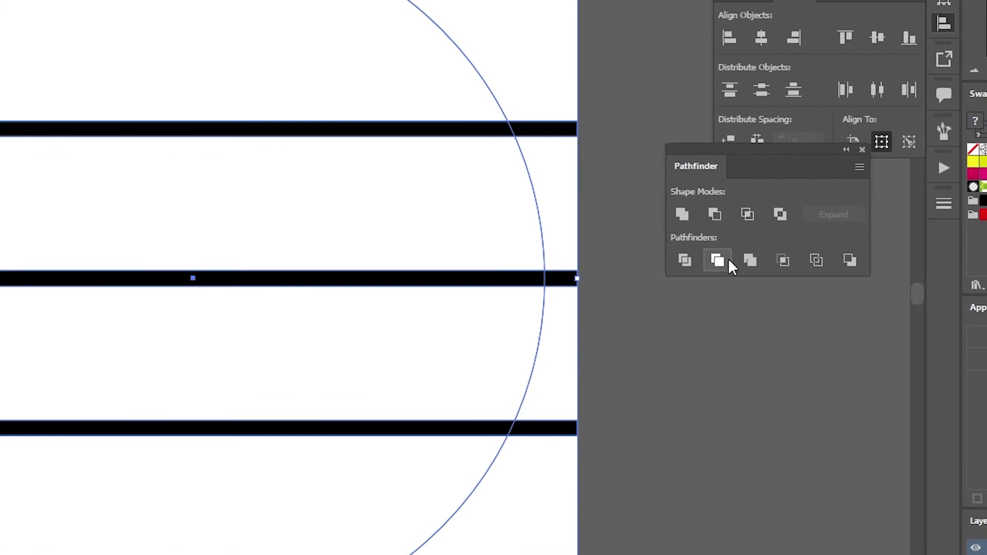
left_click_drag(777, 148, 800, 225)
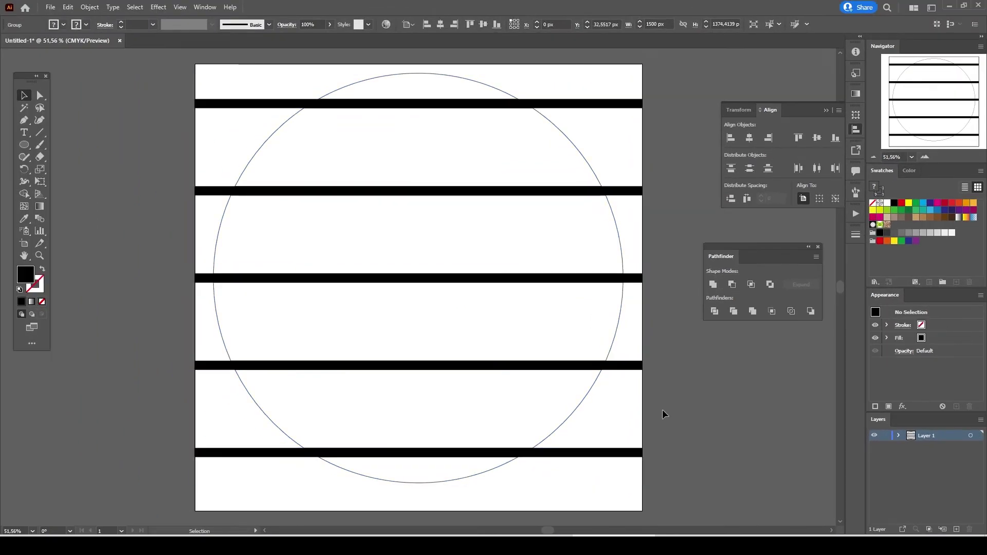
- Ungroup the divided circle-and-stripes artwork into separate pieces
left_click(659, 417)
left_click(610, 369)
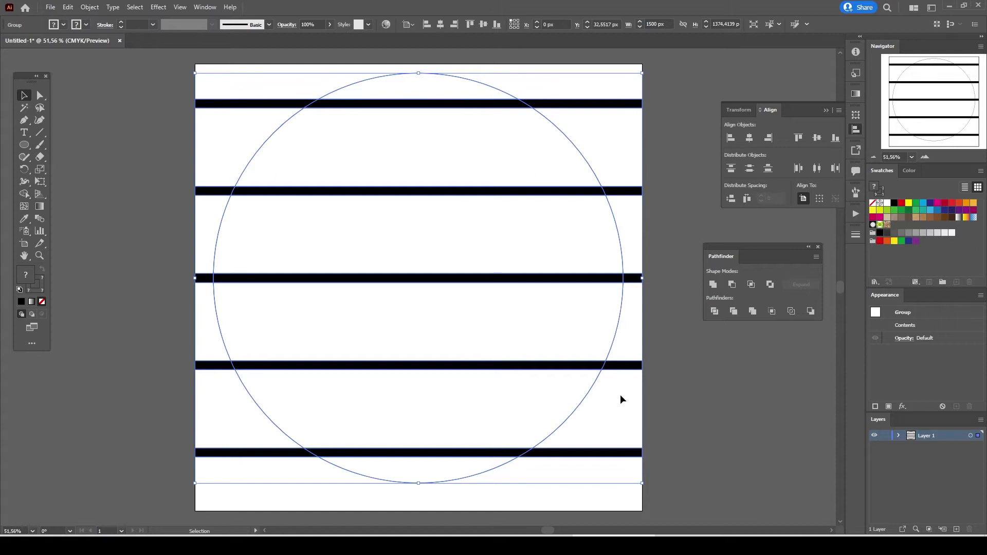
right_click(622, 365)
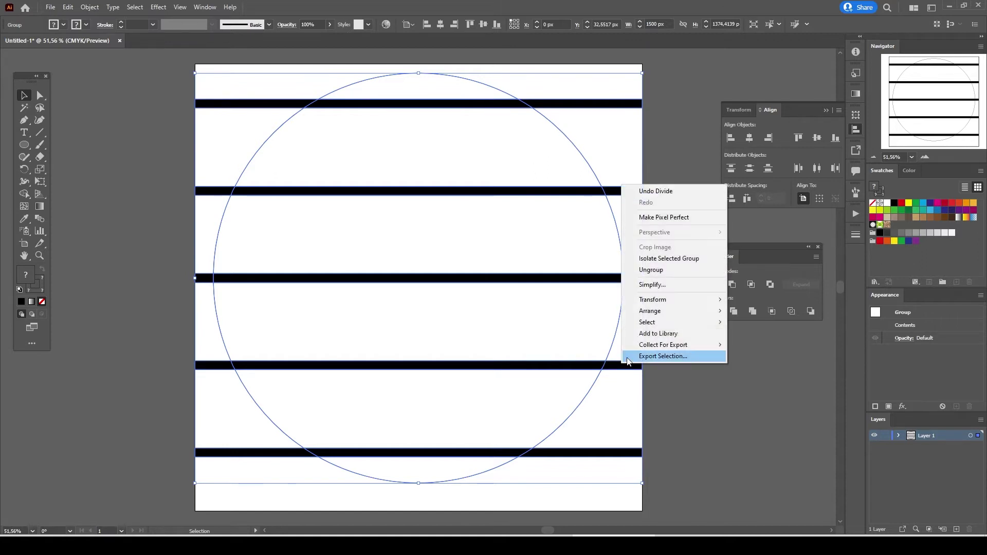
left_click(647, 270)
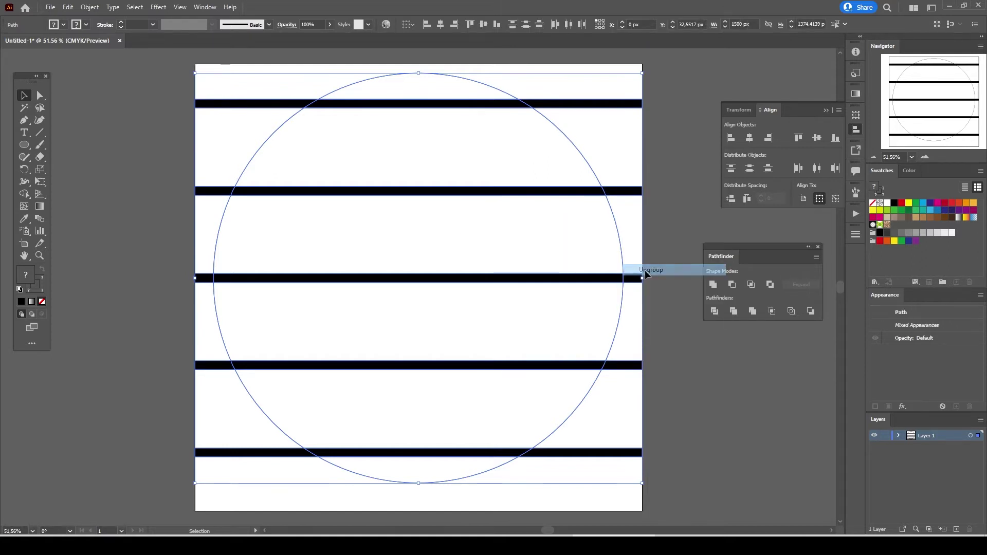
left_click(333, 351)
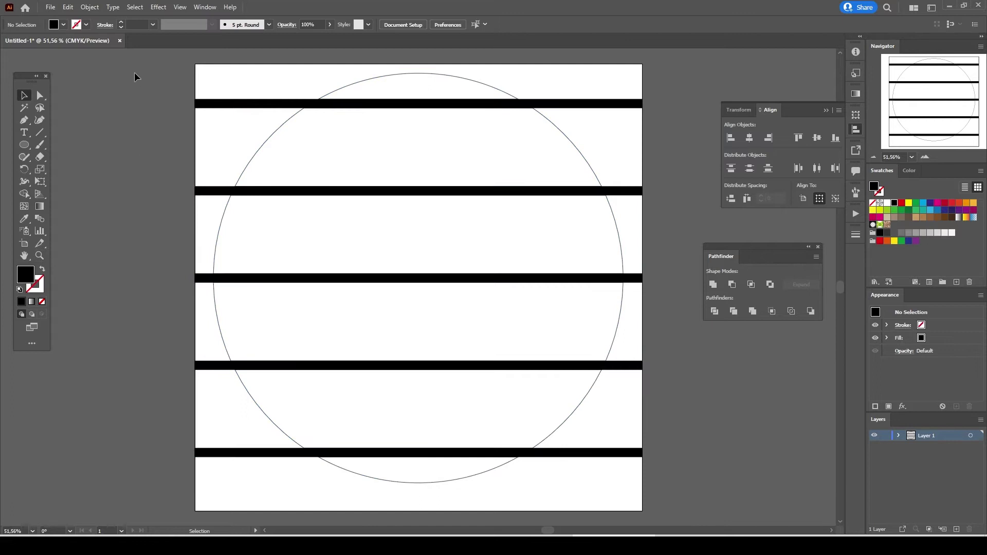
- Delete the stripe pieces lying outside the circle on the left and right sides
left_click(200, 104)
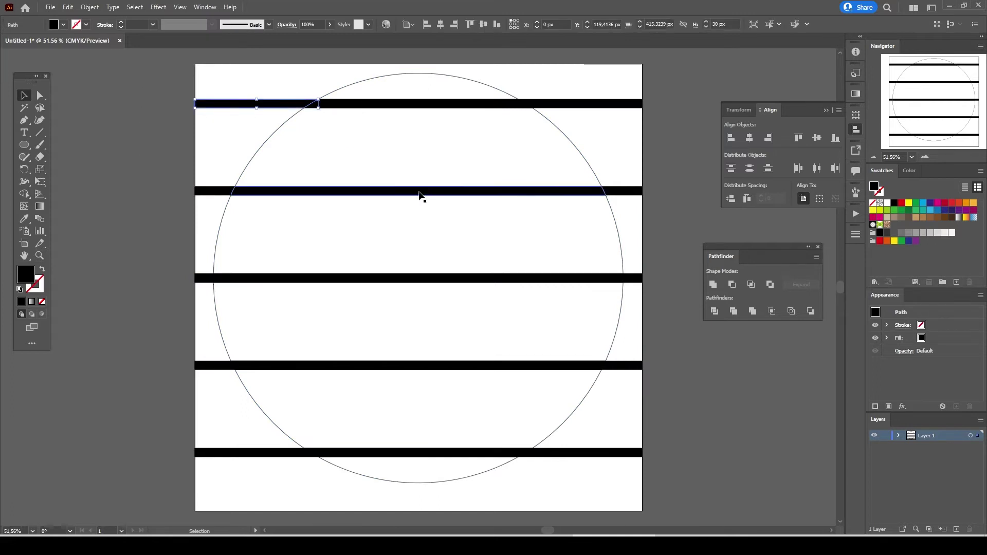
left_click(447, 247)
left_click(623, 231)
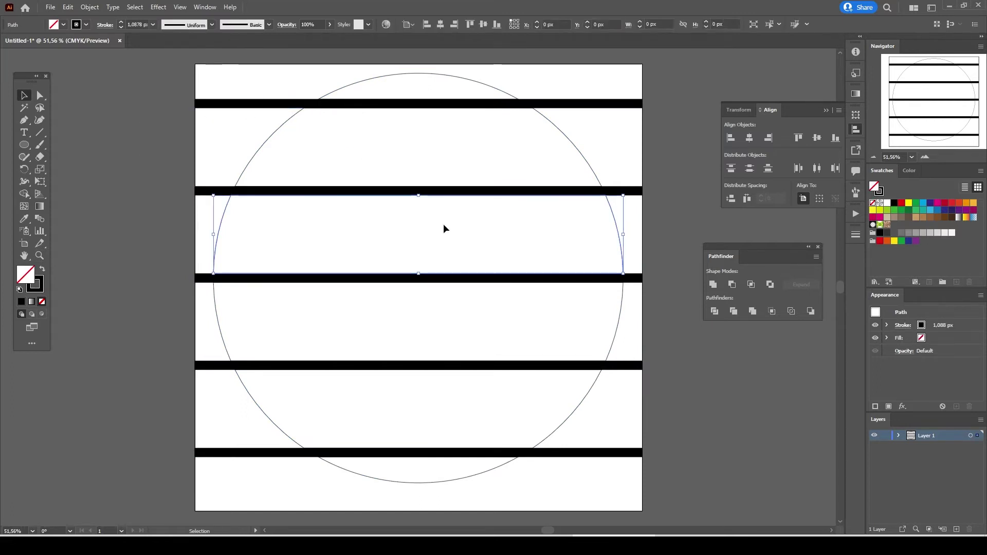
left_click(137, 179)
left_click_drag(201, 71, 200, 507)
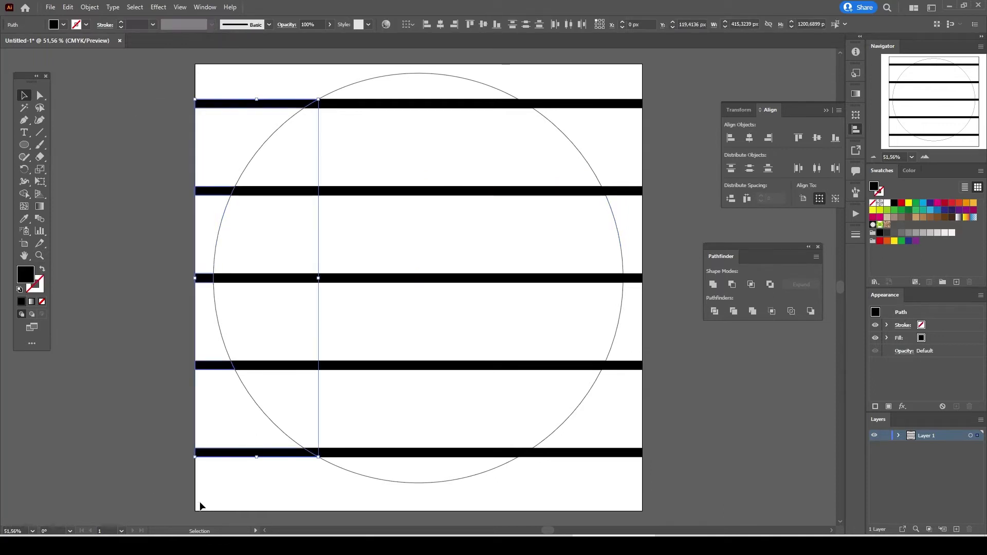
key("Delete")
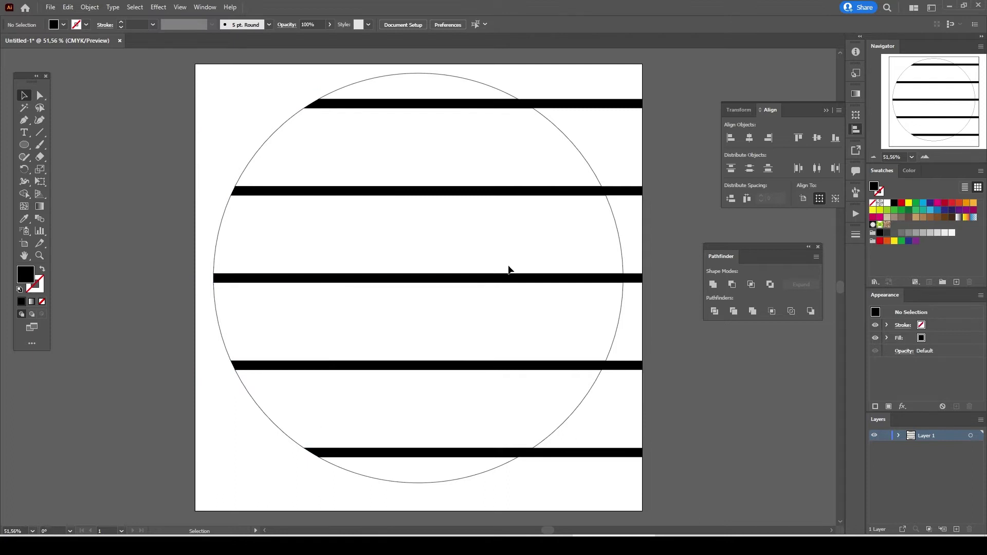
left_click_drag(636, 125, 663, 496)
key("Delete")
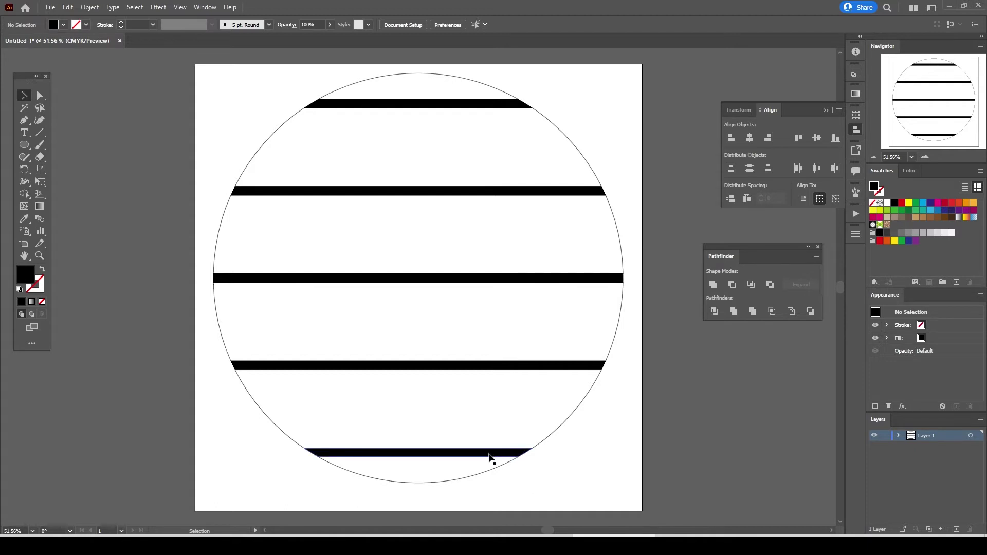
- Select all five remaining stripes together, from bottom to top
left_click(490, 455)
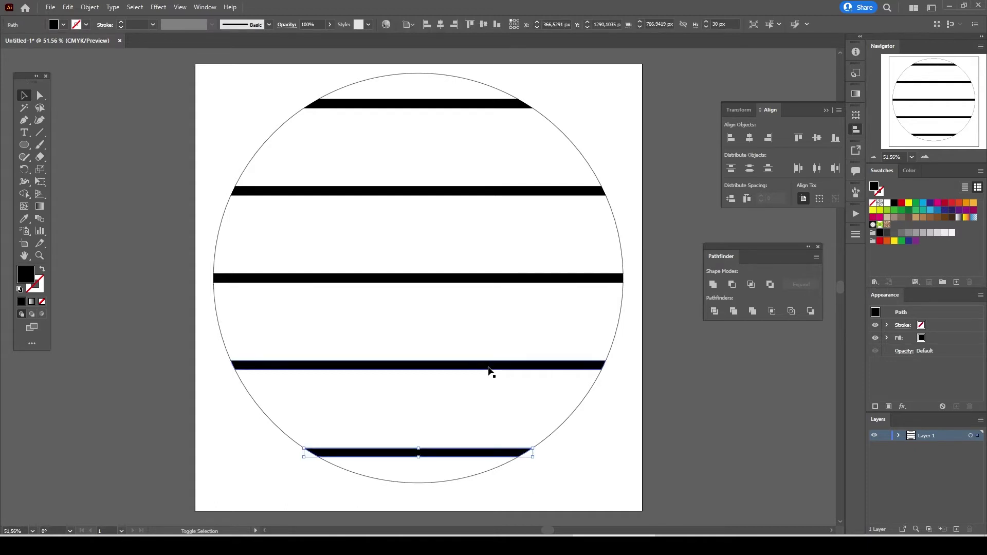
left_click(489, 366, "shift")
left_click(480, 280, "shift")
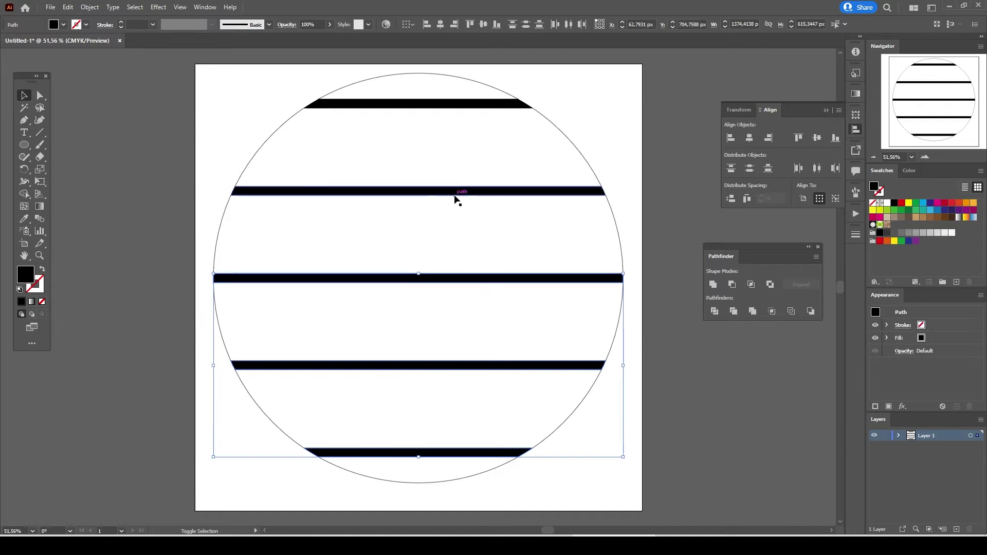
left_click(456, 191, "shift")
left_click(442, 104, "shift")
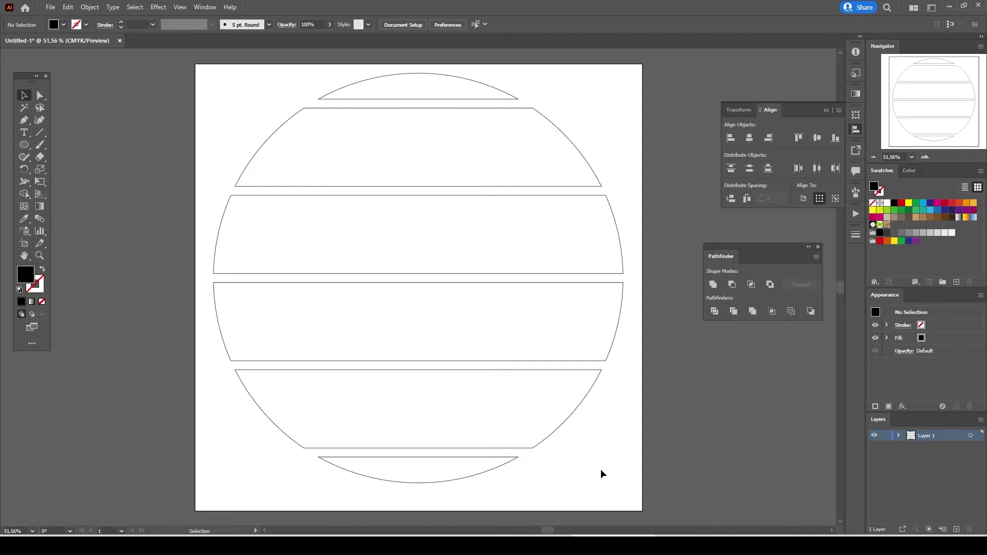
- Fill the bottom arc with dark red and the band above it with red
left_click(512, 459)
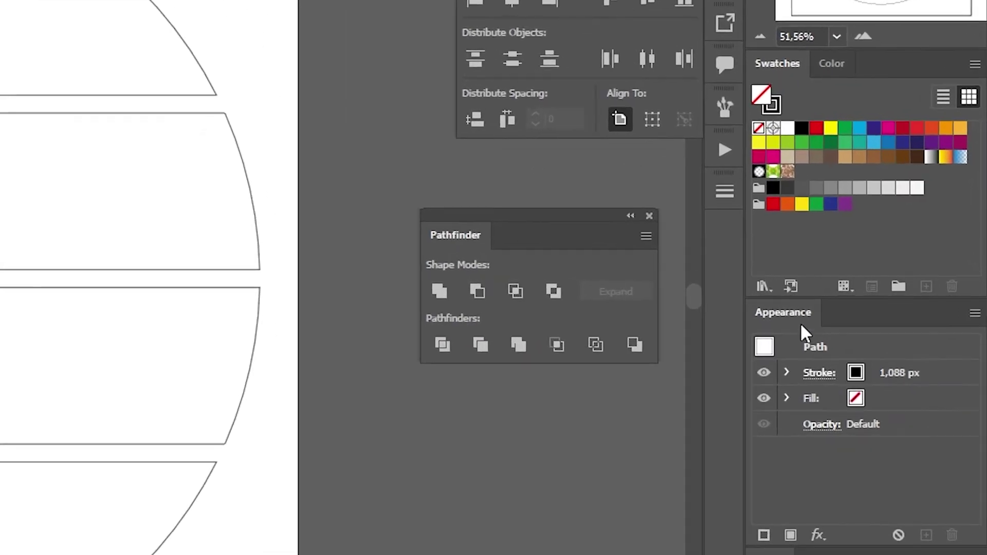
left_click(900, 401)
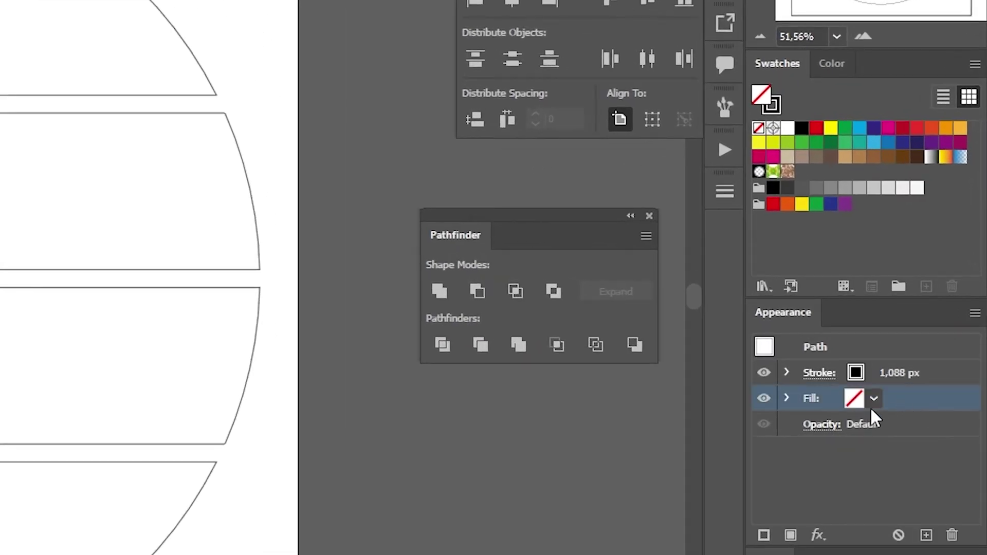
left_click(903, 128)
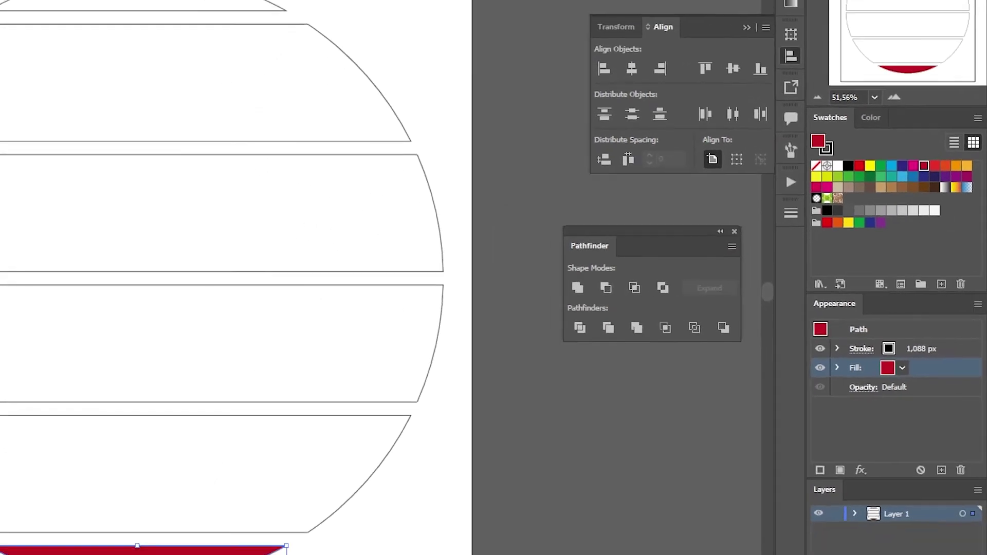
left_click(552, 436)
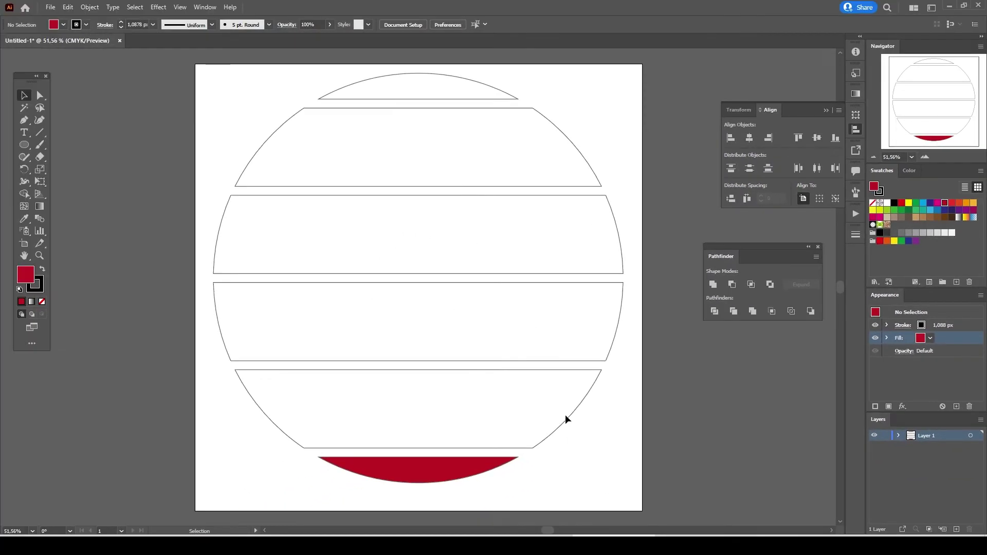
left_click(566, 417)
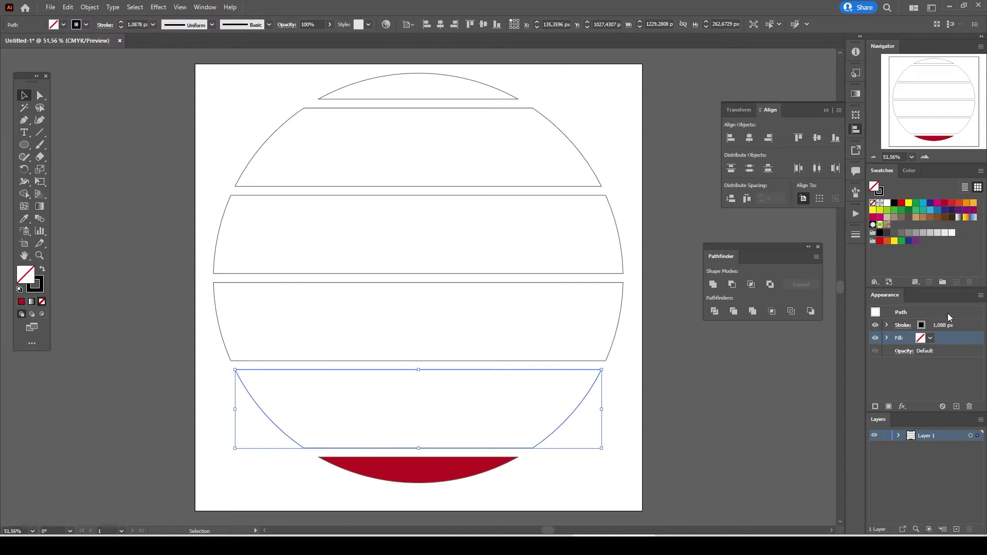
left_click(952, 204)
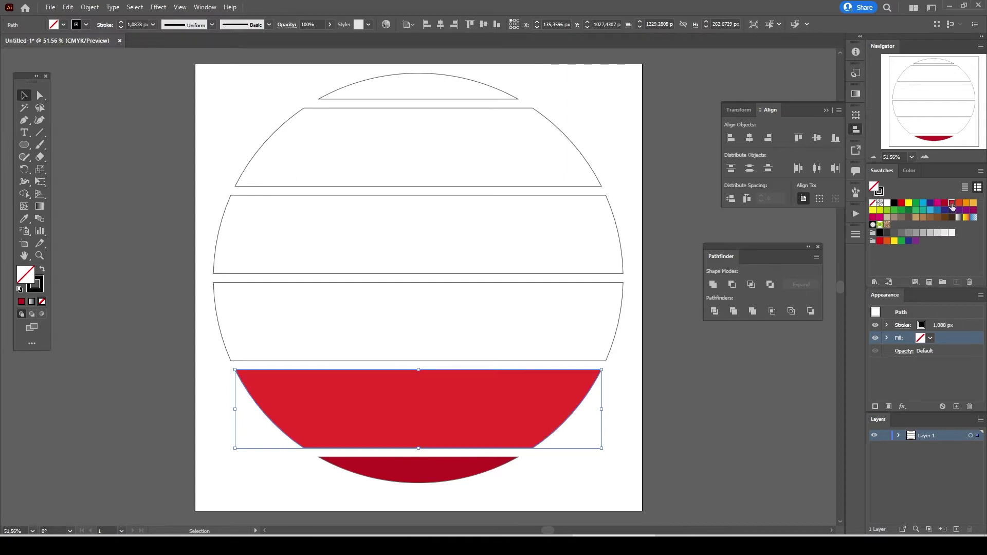
left_click(680, 428)
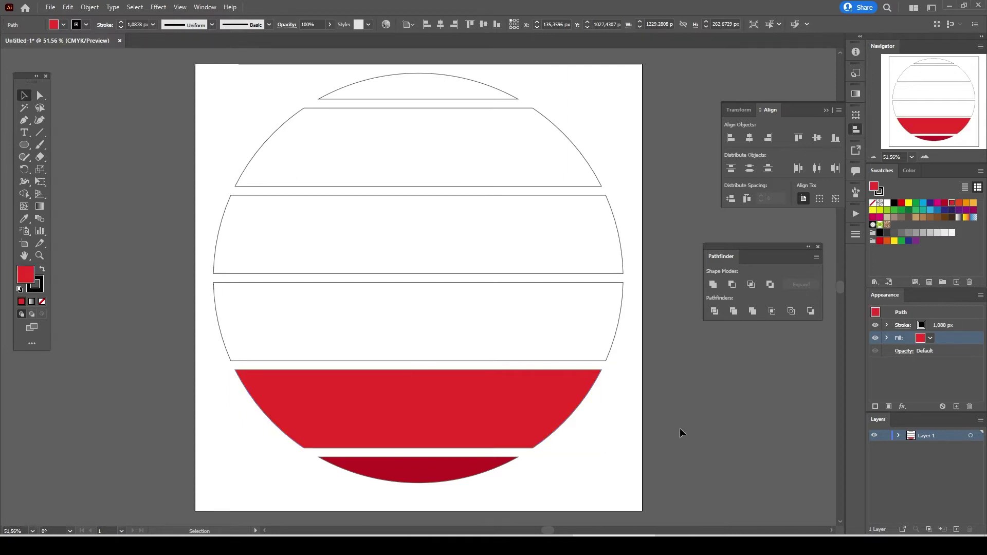
- Fill the upper bands red-orange, orange and light orange, and the top arc yellow
left_click(615, 343)
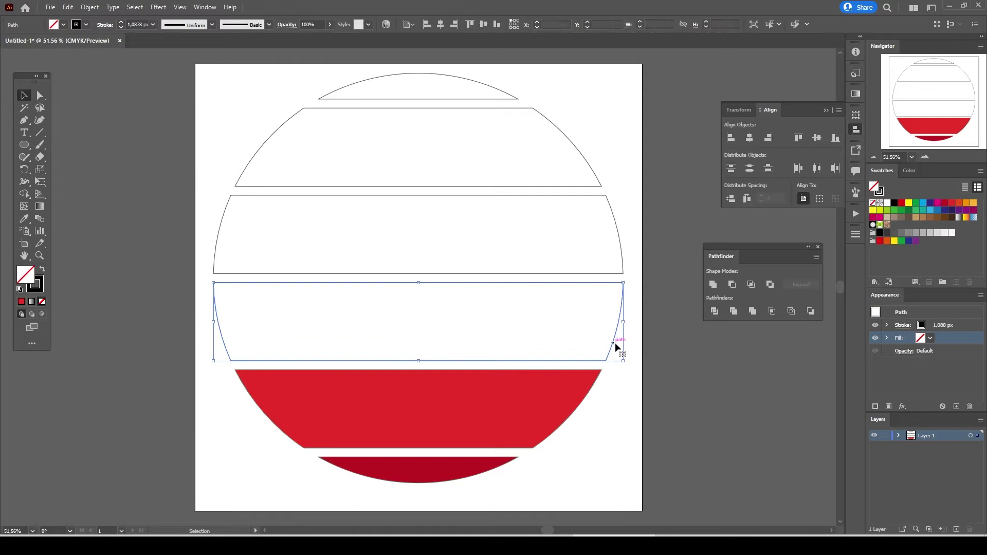
left_click(959, 204)
left_click(623, 262)
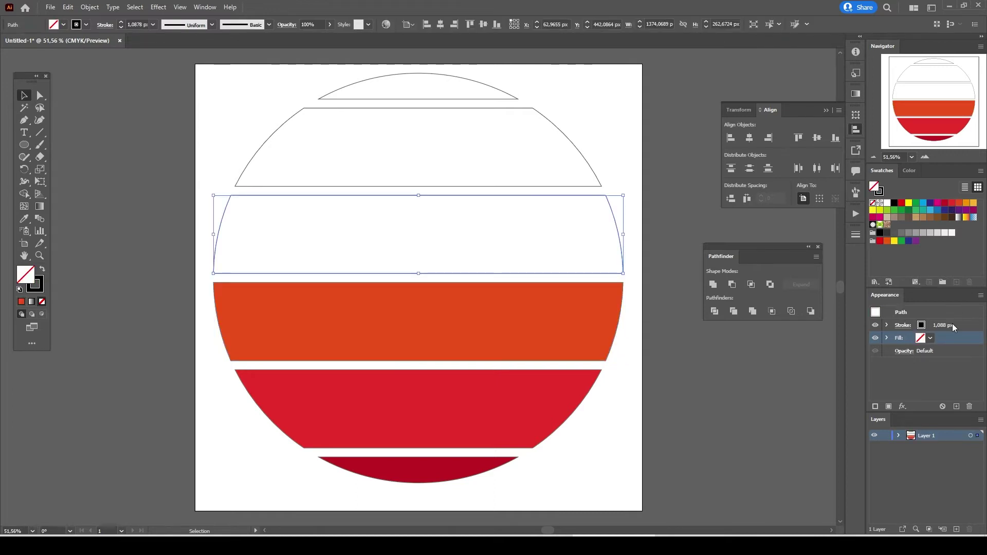
left_click(968, 205)
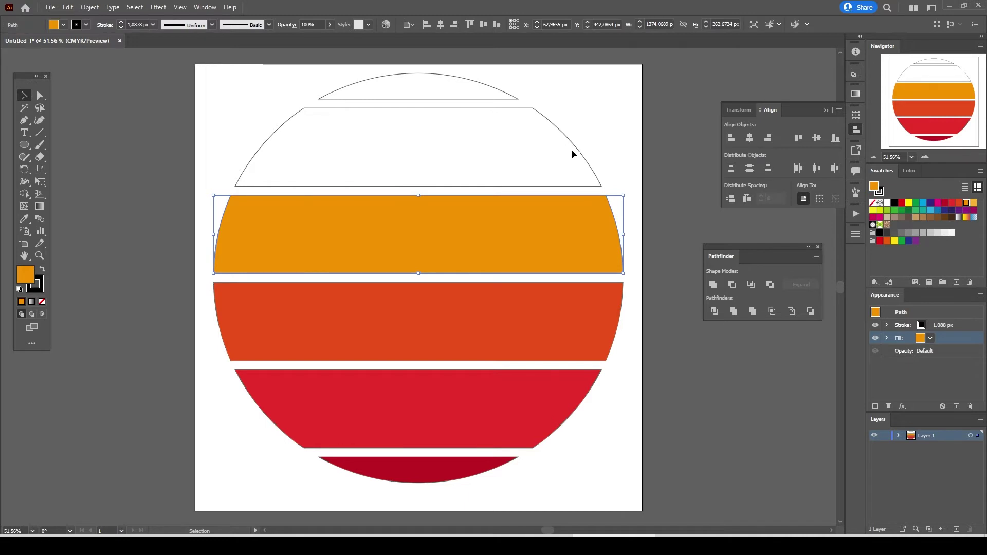
left_click(573, 149)
left_click(973, 205)
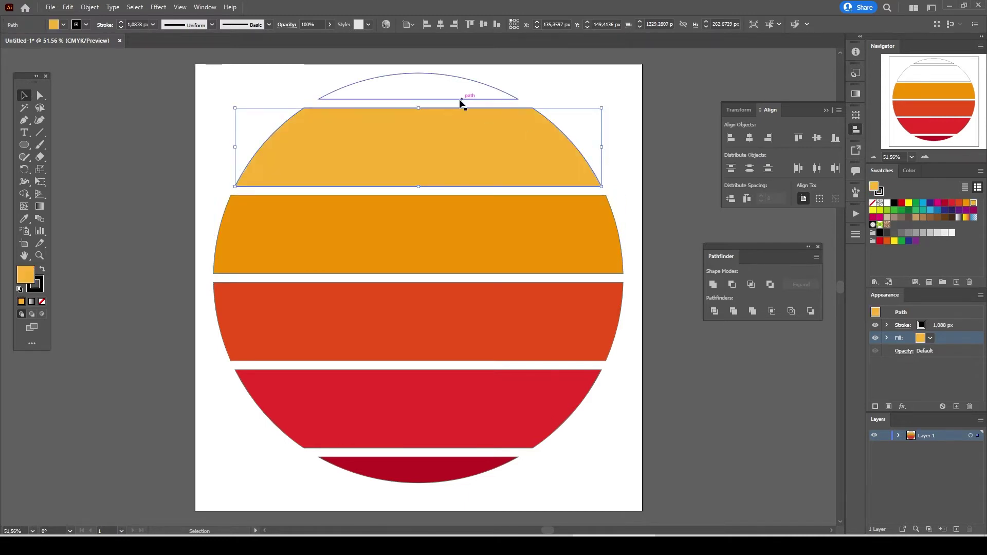
left_click(482, 84)
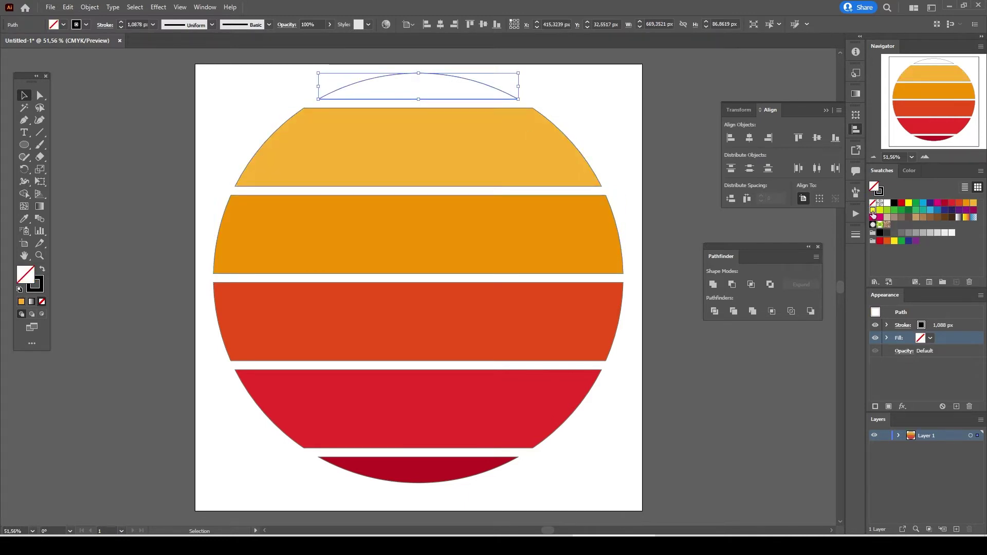
left_click(873, 210)
left_click(657, 401)
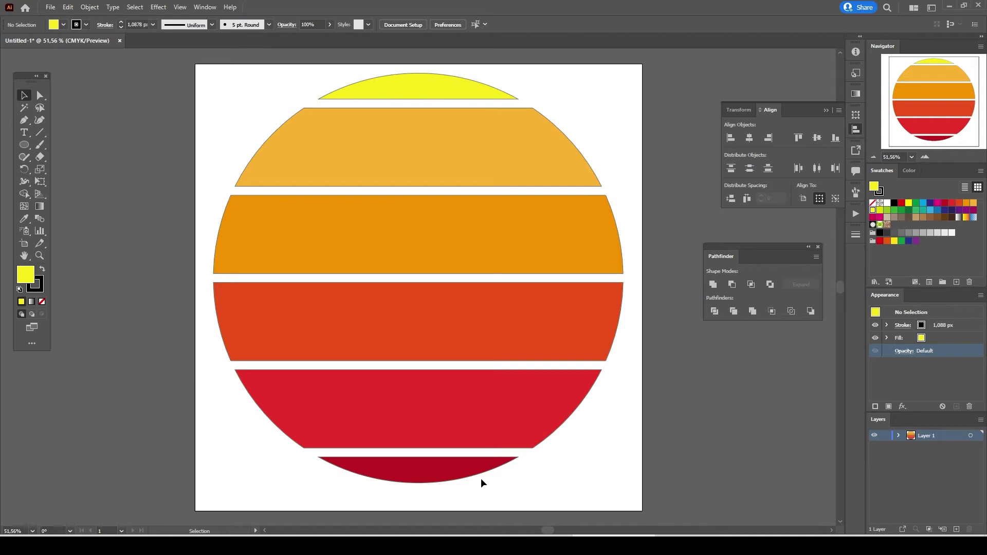
- Select all six coloured bands, from the dark red bottom arc to the yellow top
left_click_drag(642, 489, 205, 79)
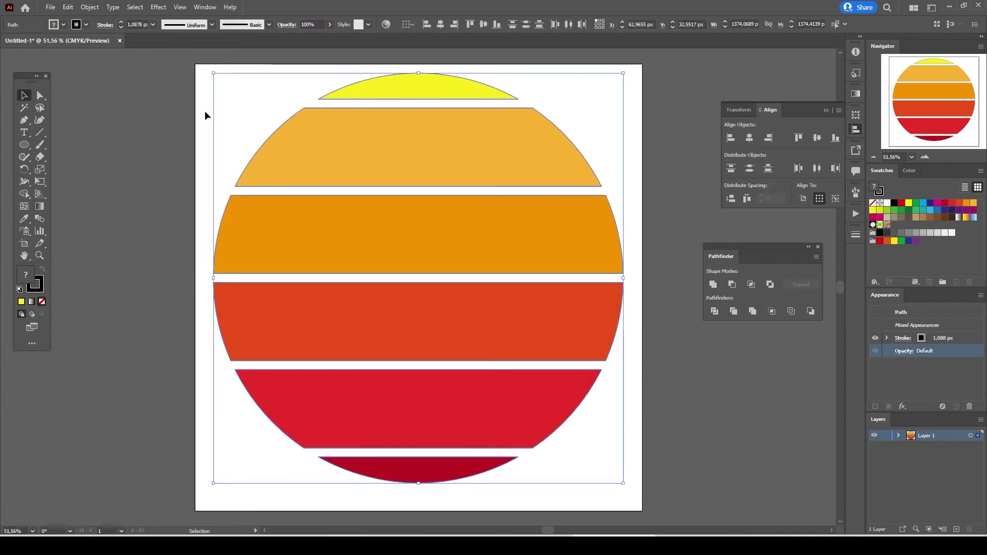
left_click(646, 455)
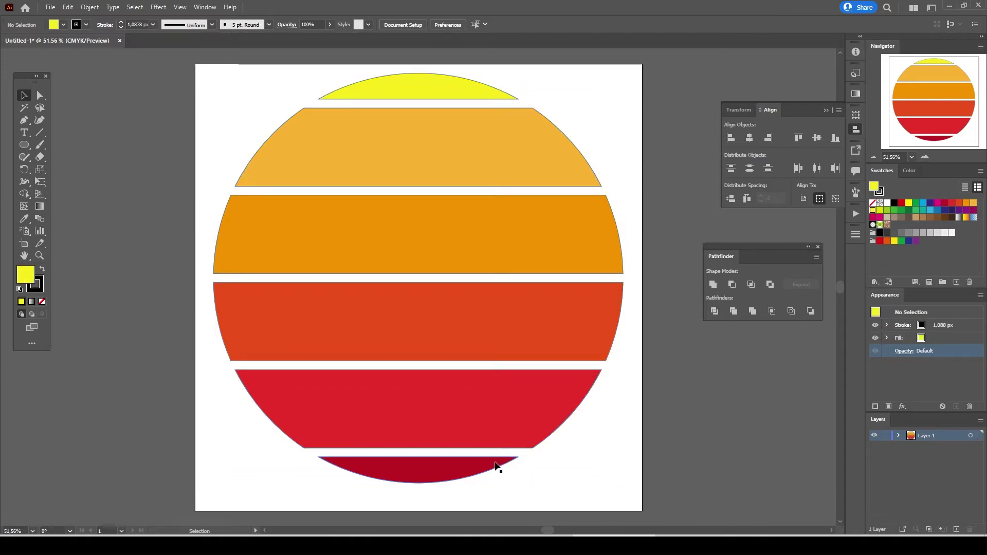
left_click(458, 478)
left_click(484, 406, "shift")
left_click(508, 313, "shift")
left_click(486, 215, "shift")
left_click(470, 112, "shift")
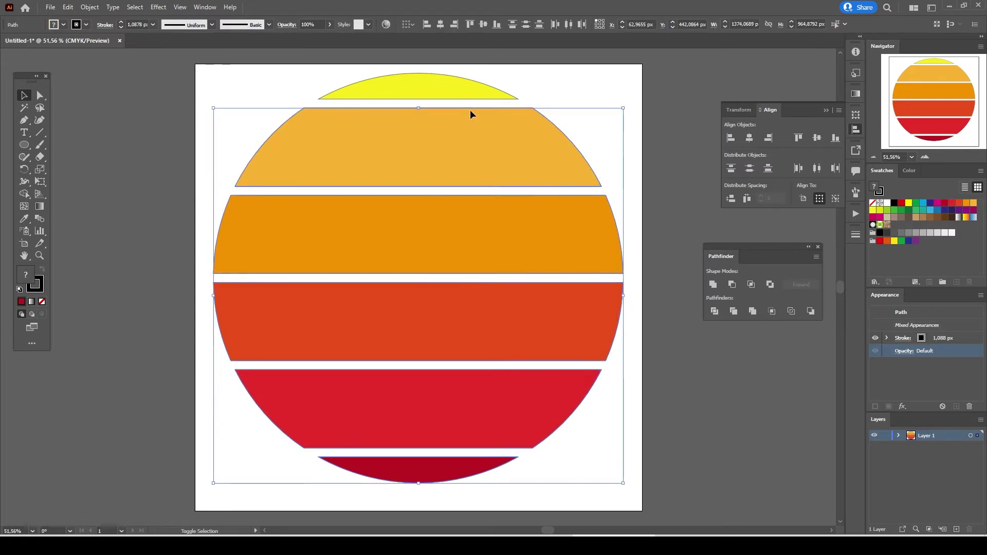
left_click(455, 87, "shift")
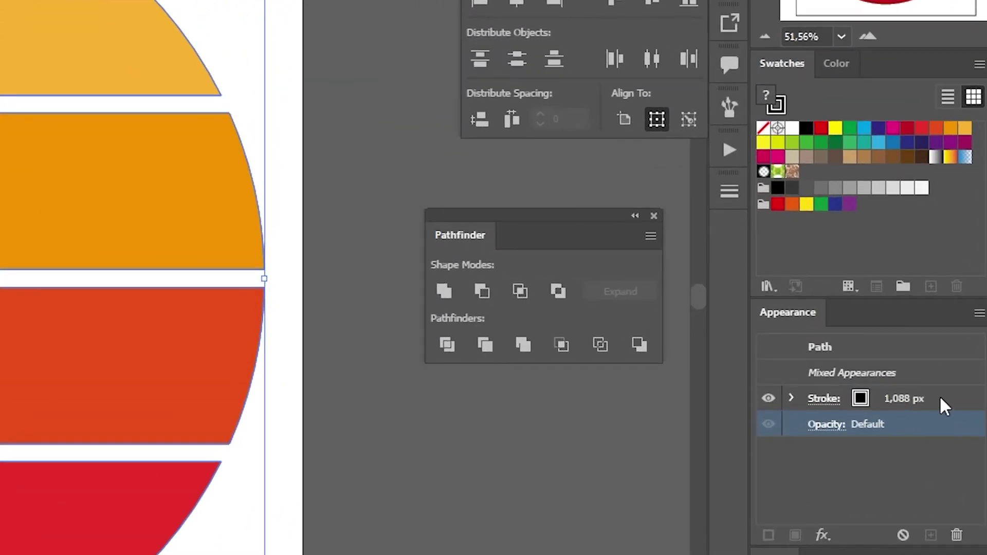
- Set the selected bands' stroke to None, then deselect them
left_click(940, 399)
left_click(879, 400)
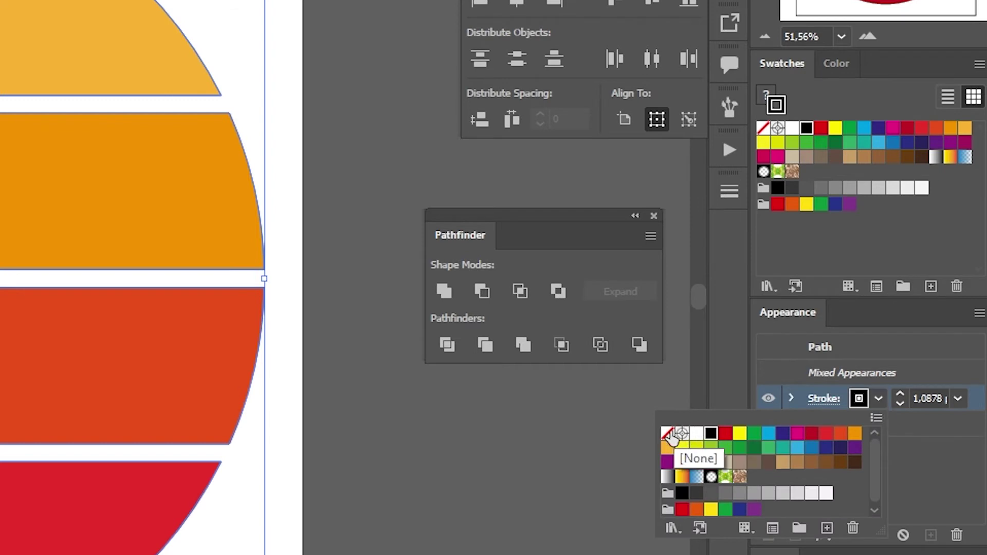
left_click(667, 434)
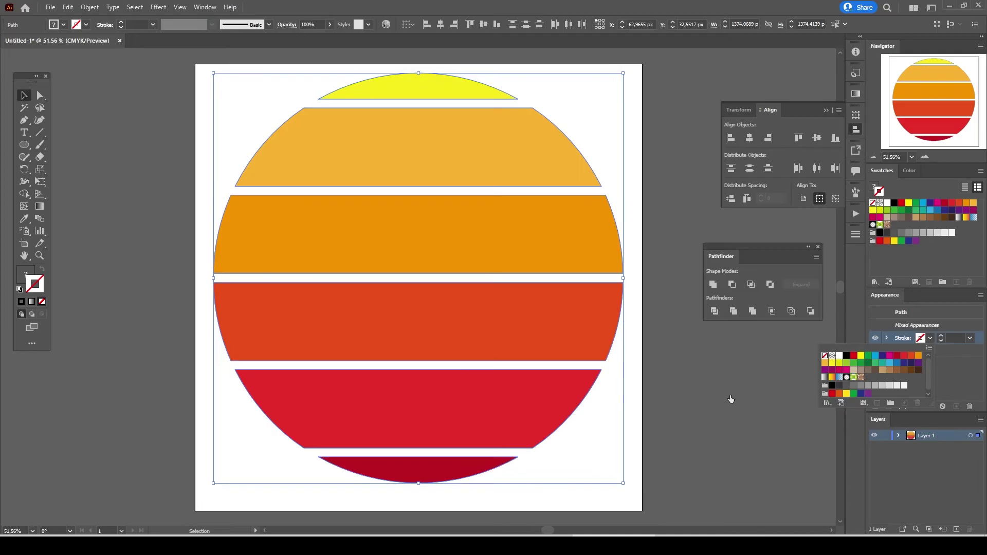
left_click(721, 400)
left_click(721, 400)
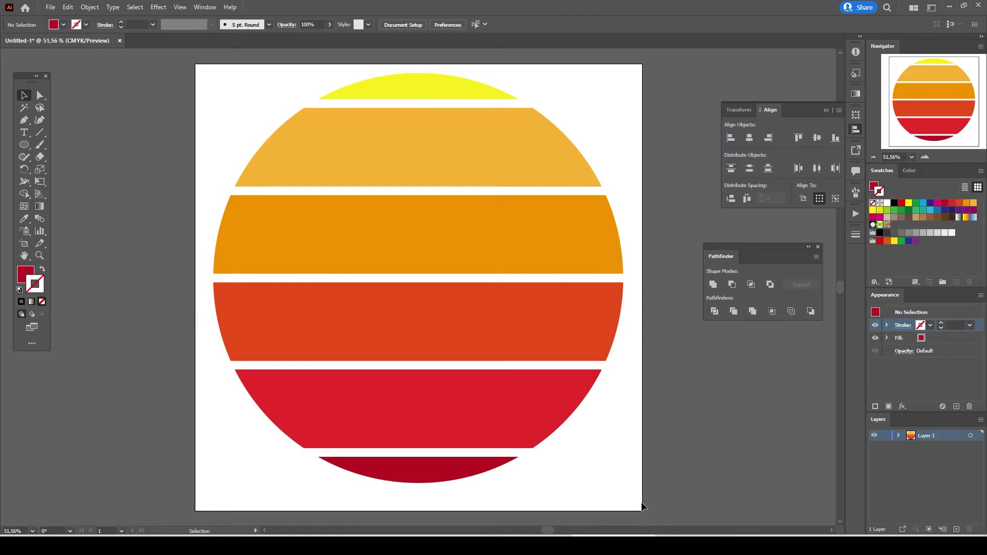
- Select all six coloured bands and group them with Ctrl+G
left_click_drag(640, 502, 180, 76)
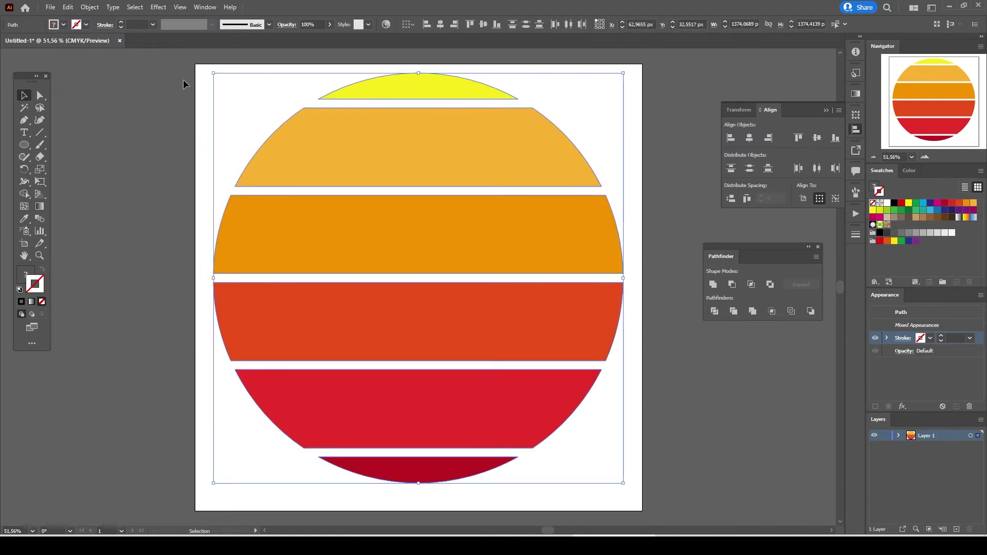
key("ctrl+g")
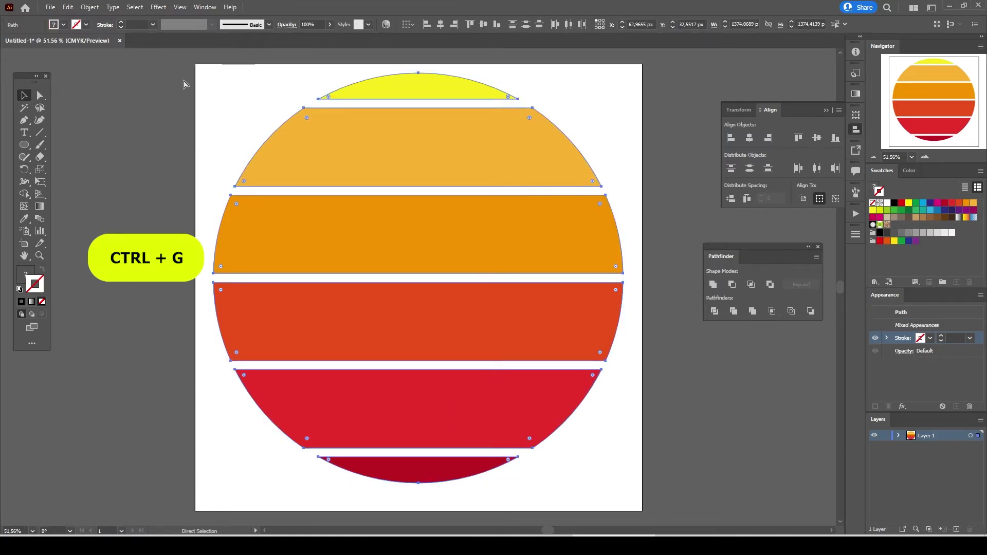
key("ctrl+g")
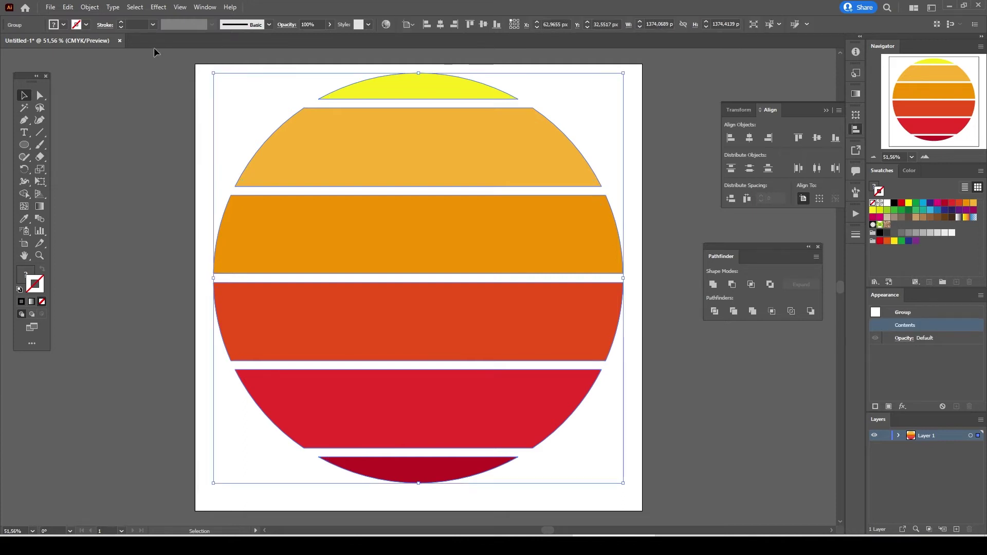
left_click(90, 9)
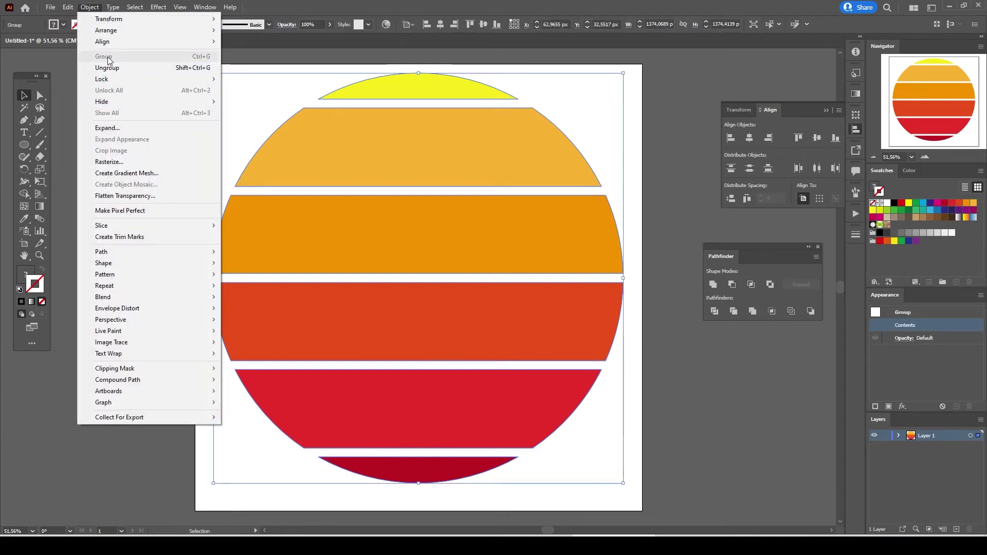
left_click(69, 108)
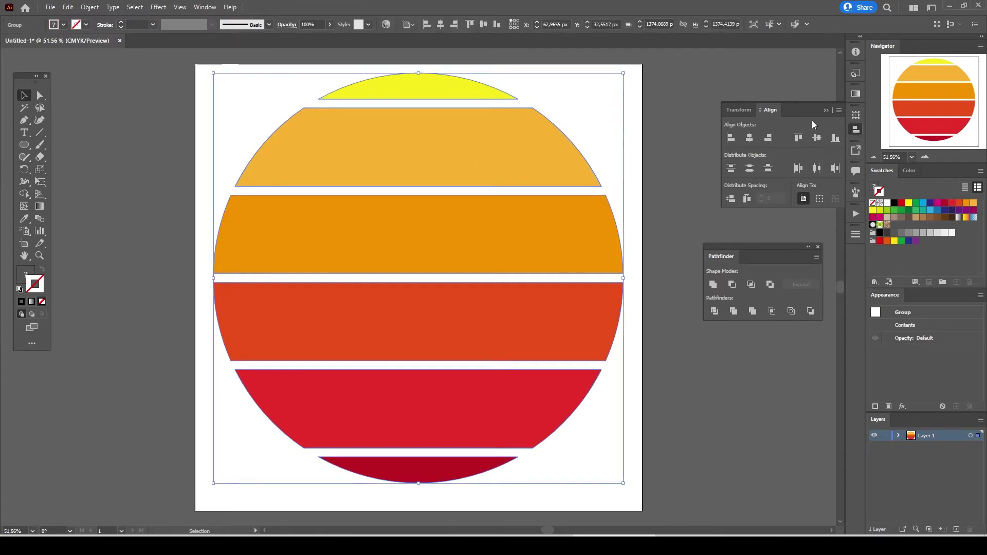
- Open the Transparency panel from the Window menu and reselect the sun stripe group
left_click(205, 8)
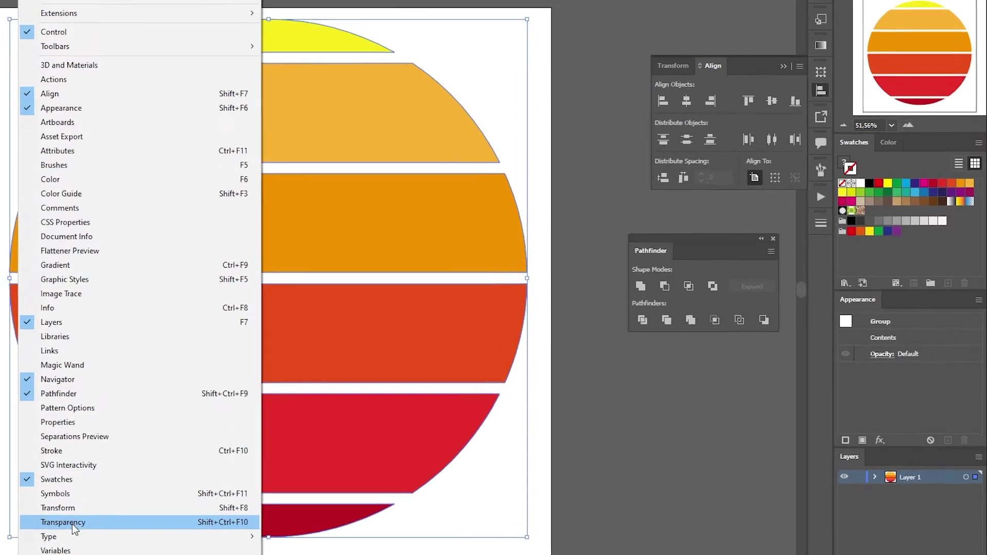
left_click(149, 500)
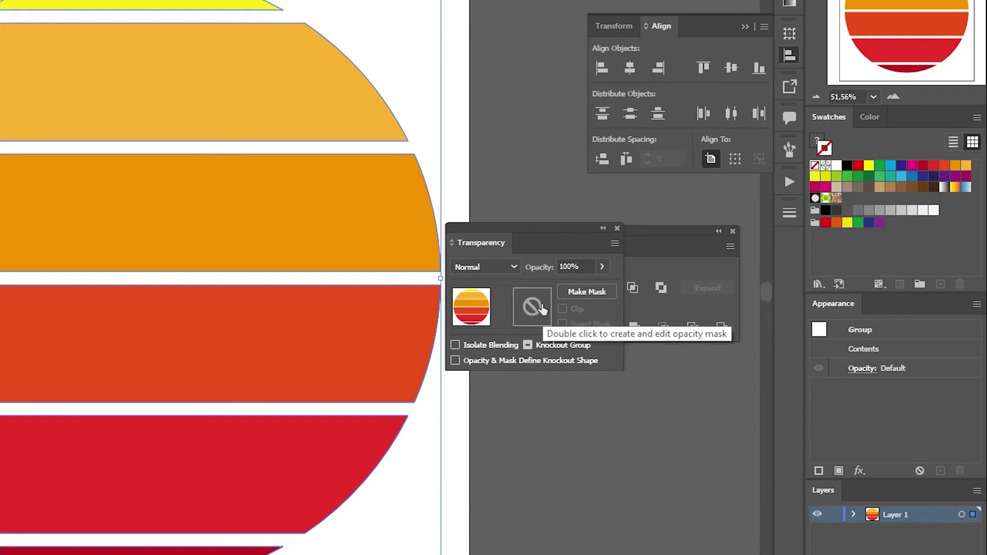
left_click(496, 438)
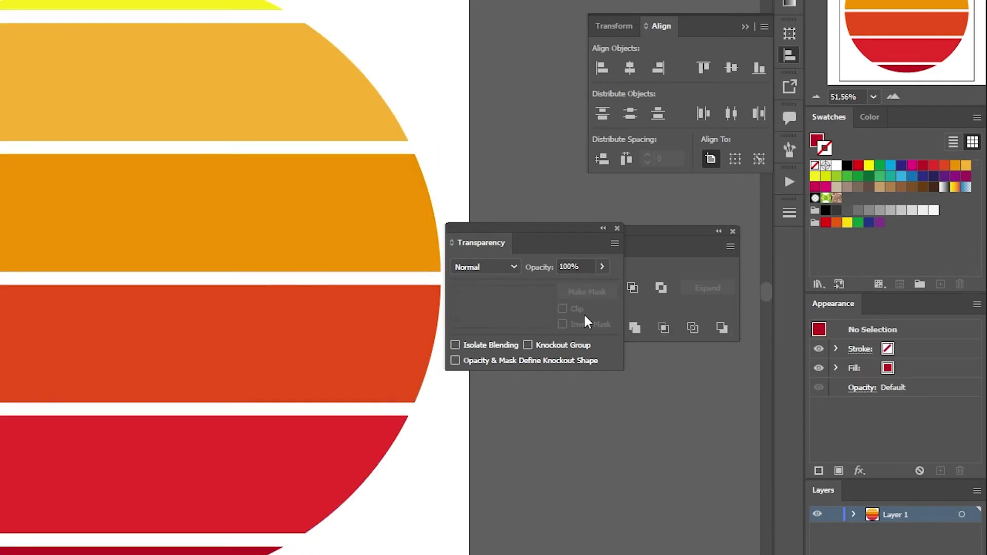
left_click(431, 308)
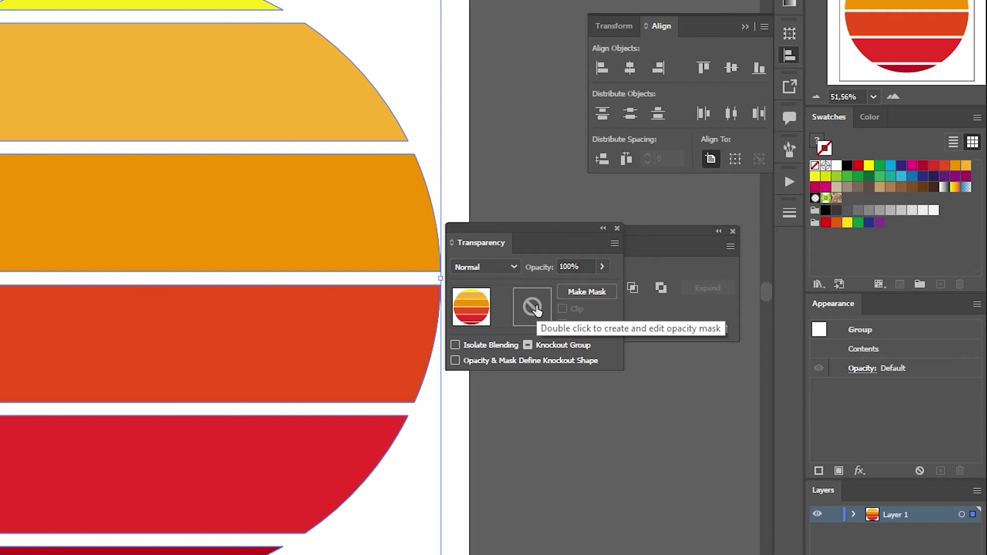
- Create an opacity mask on the stripe group and move the Transparency panel aside
double_click(534, 308)
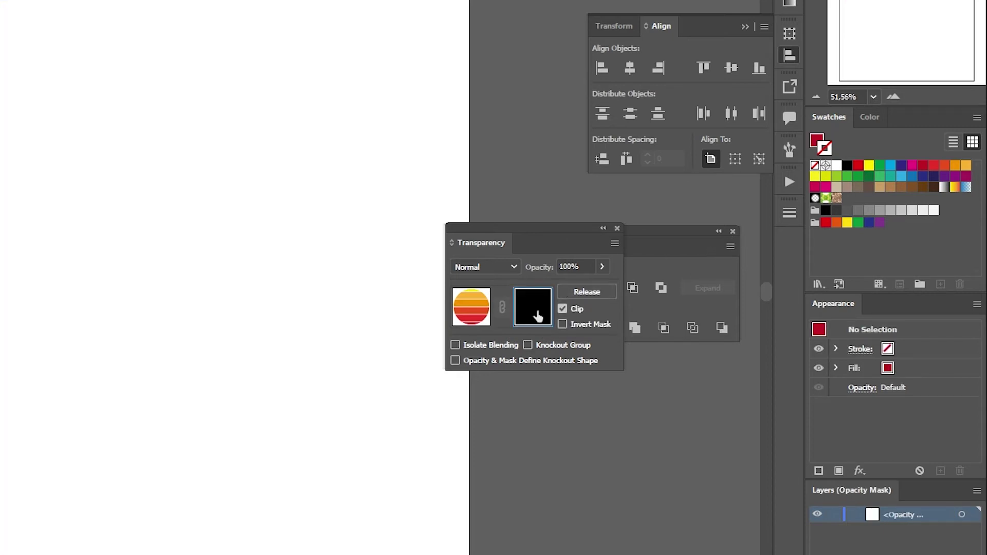
left_click_drag(534, 235, 586, 392)
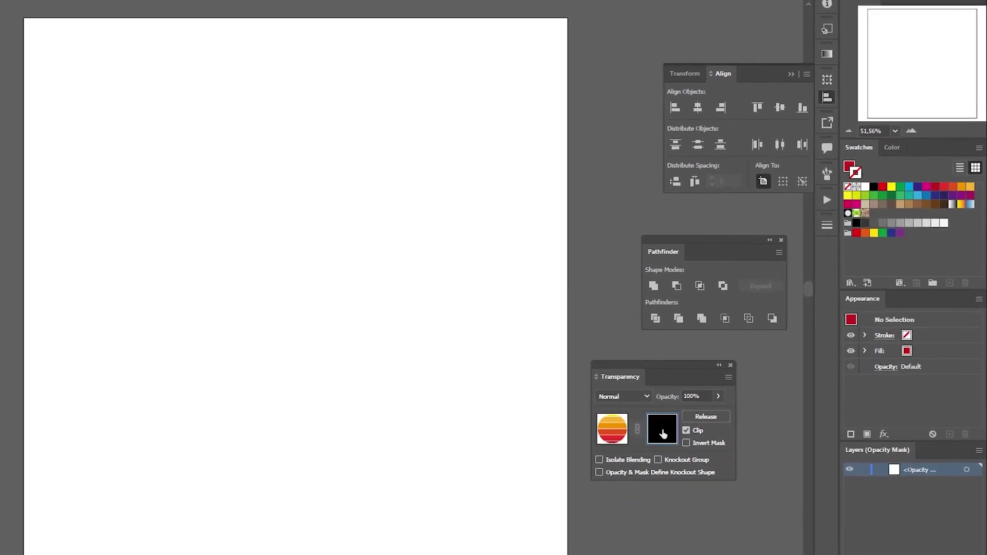
- Release the old mask, remake it as a clipping opacity mask, and edit the mask
left_click(725, 408)
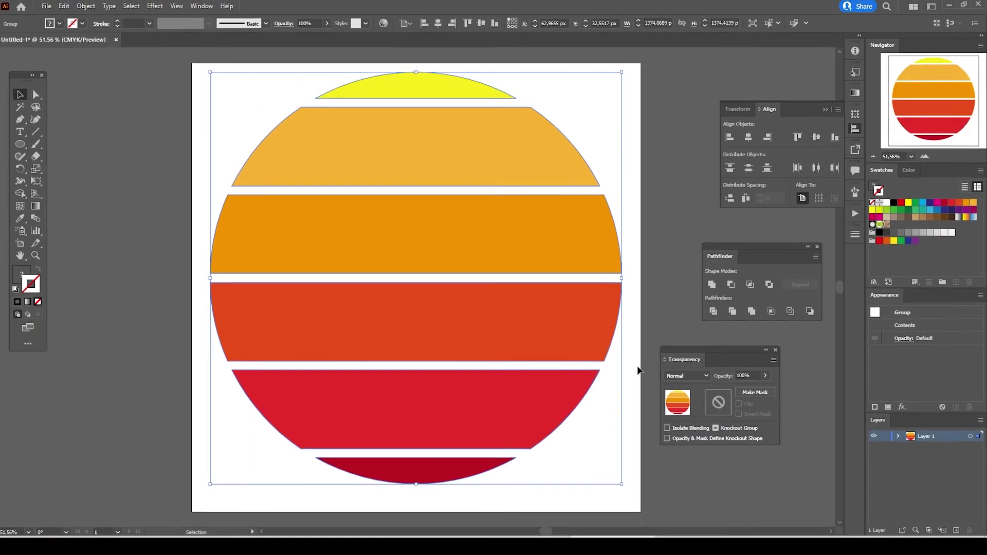
left_click(612, 359)
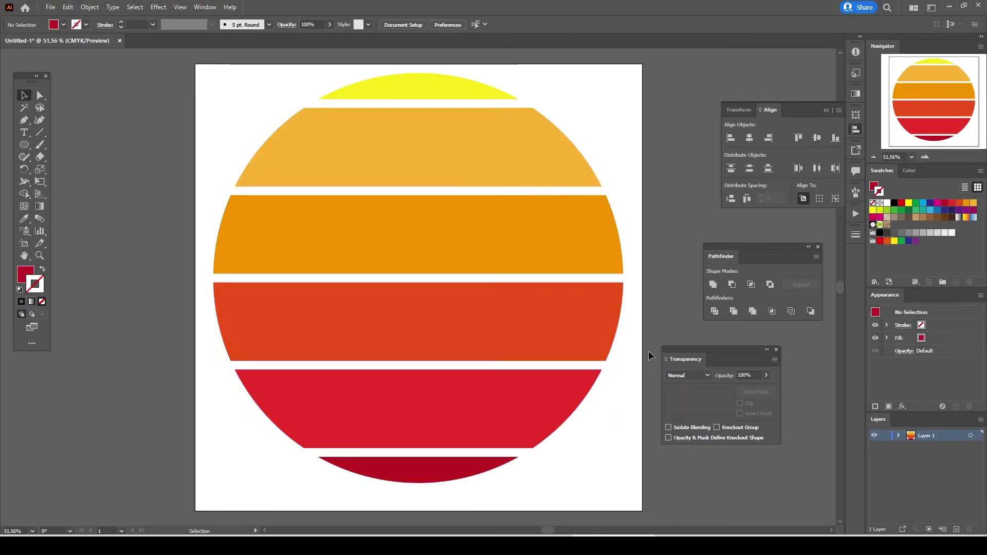
left_click(560, 338)
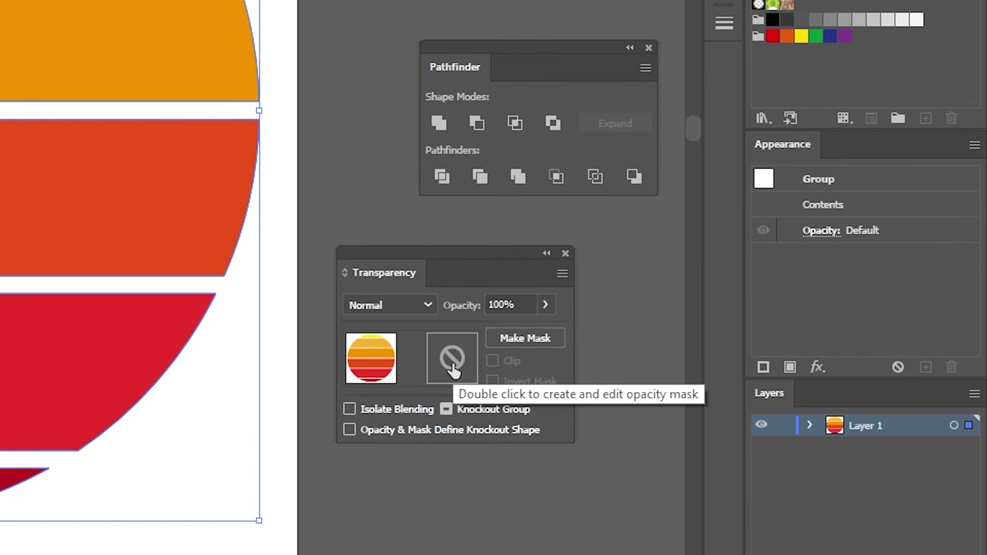
left_click(524, 339)
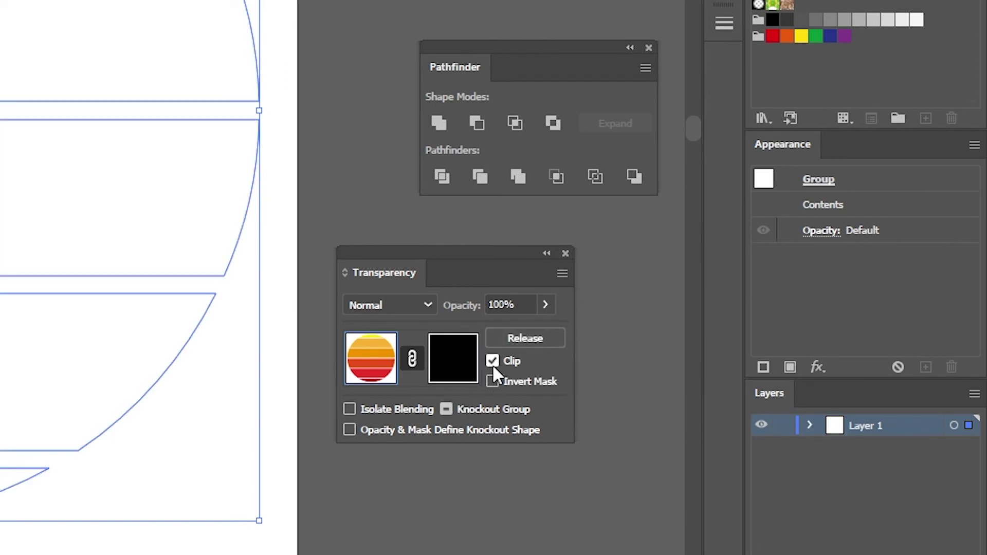
left_click(456, 362)
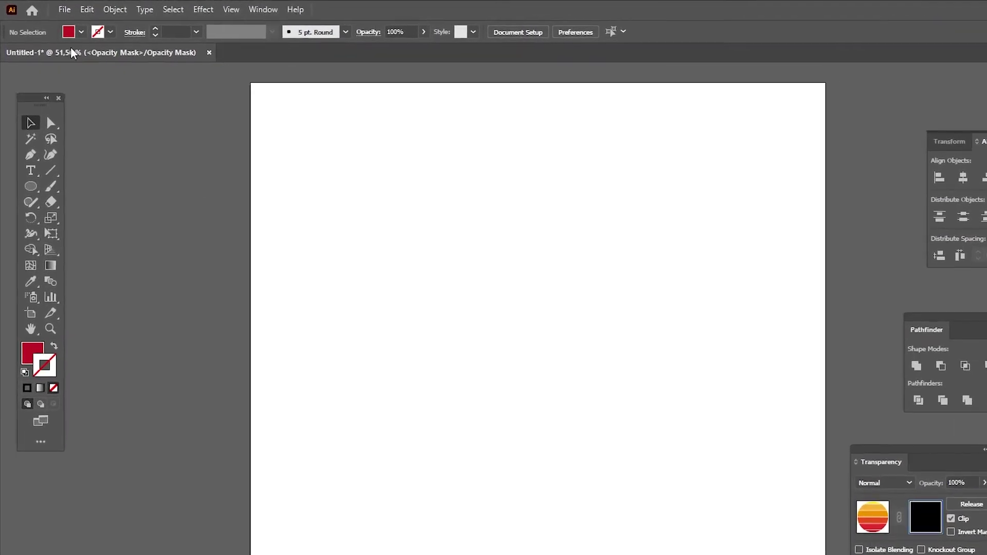
- Place grunge.jpg onto the artboard inside the sun's opacity mask
left_click(74, 10)
left_click(140, 283)
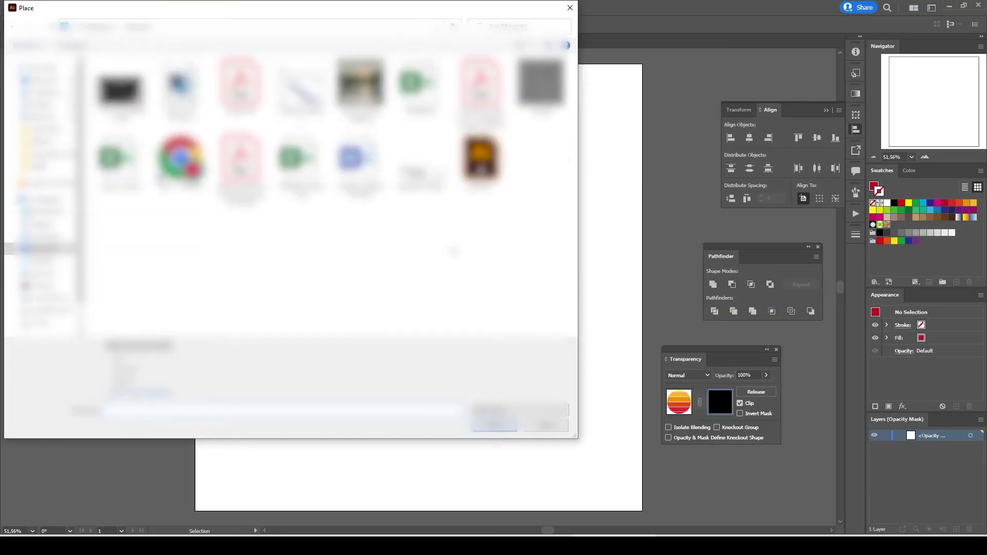
left_click(546, 82)
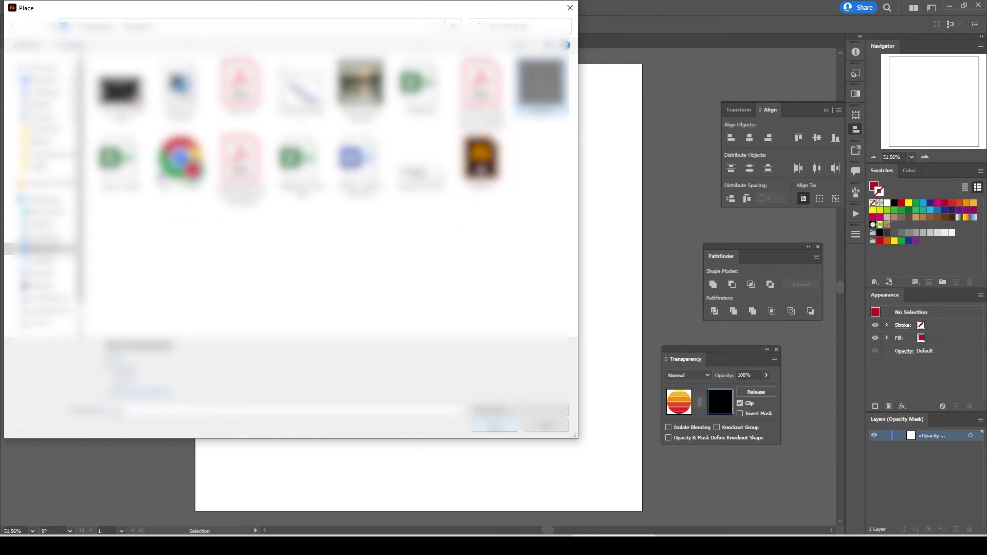
left_click(497, 429)
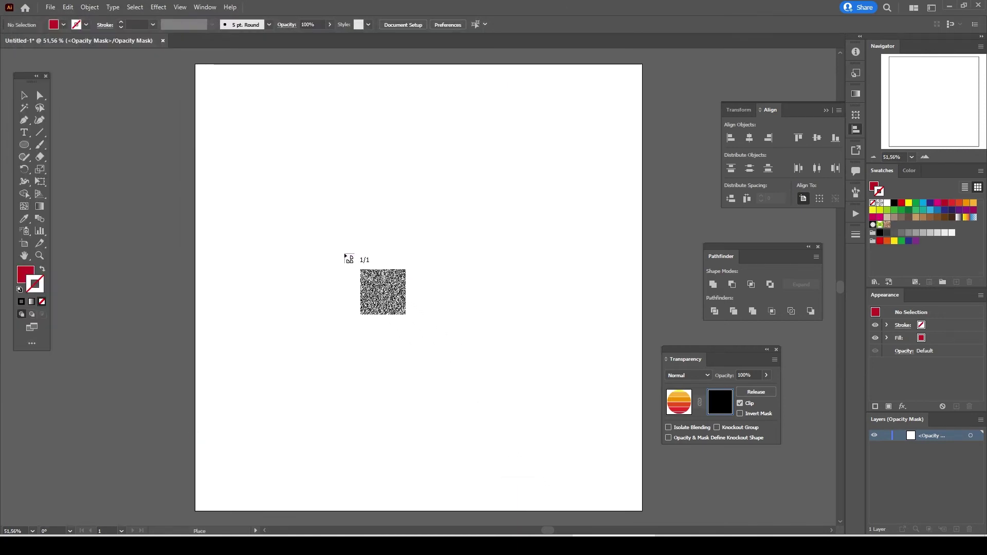
left_click(345, 254)
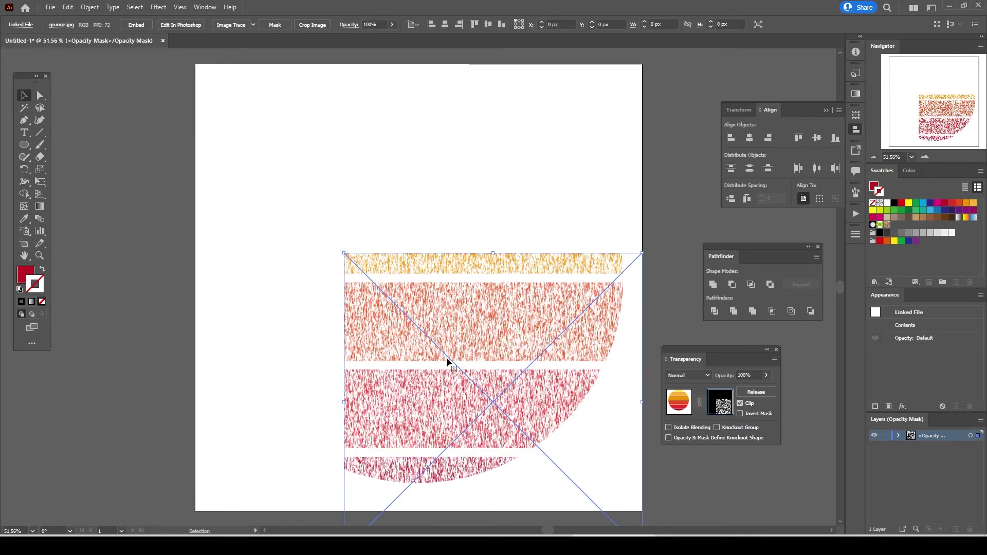
- Position the grunge image over the sun, zooming the view out to 50%
scroll(449, 360, "down", 1)
left_click_drag(519, 353, 507, 258)
scroll(498, 319, "up", 1)
scroll(497, 320, "up", 1)
left_click_drag(507, 372, 458, 403)
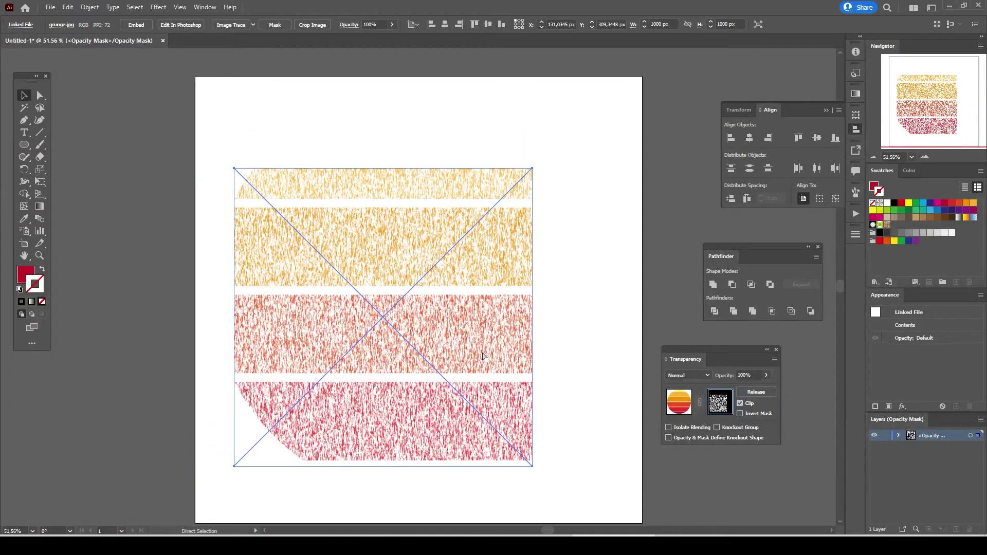
key("ctrl+minus")
left_click_drag(724, 354, 774, 355)
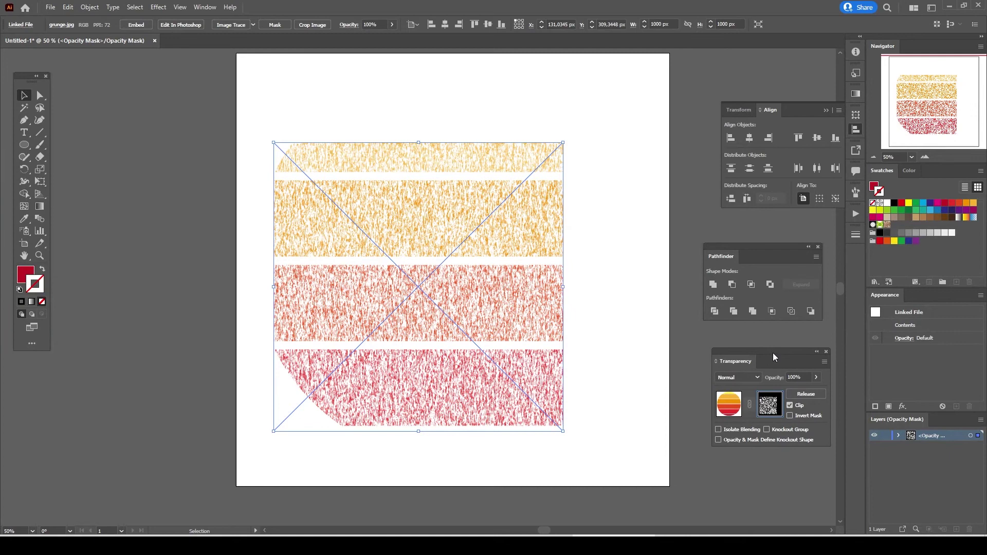
left_click_drag(429, 330, 393, 240)
scroll(457, 314, "up", 4)
- Scale the grunge texture to the artboard's corner and rotate it 90° for horizontal streaks
left_click_drag(525, 390, 670, 492)
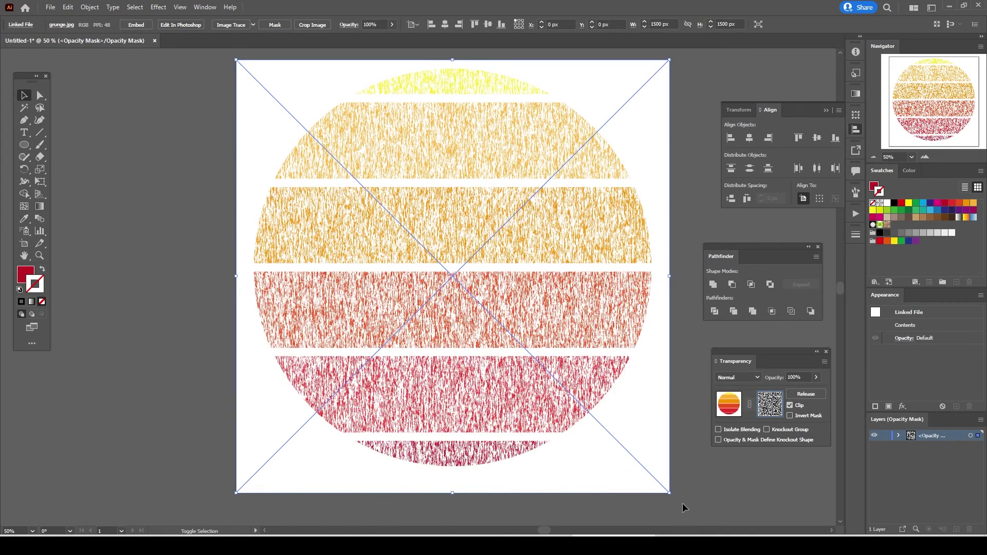
mouse_move(669, 499)
left_mouse_down()
mouse_move(247, 403)
mouse_move(248, 411)
left_mouse_up()
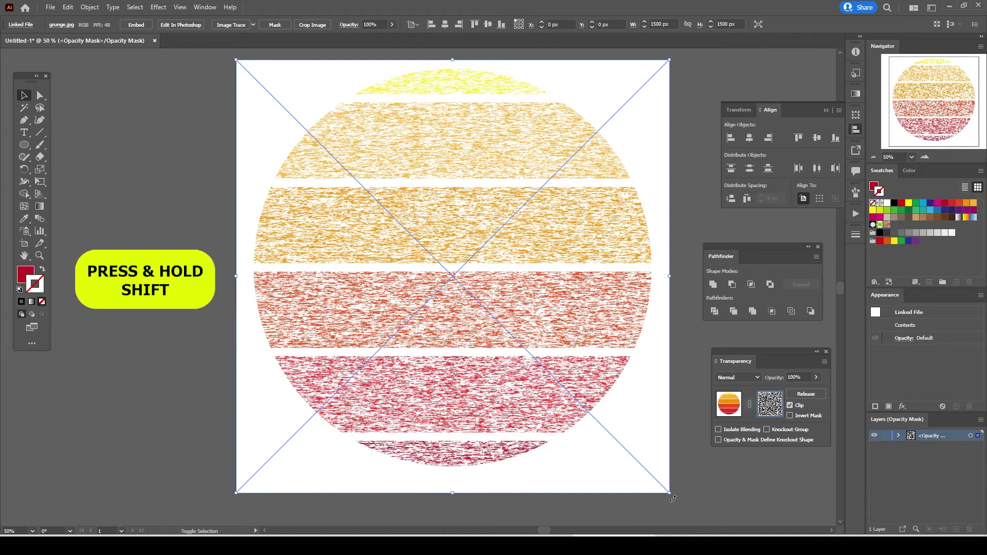
left_click_drag(677, 501, 275, 150)
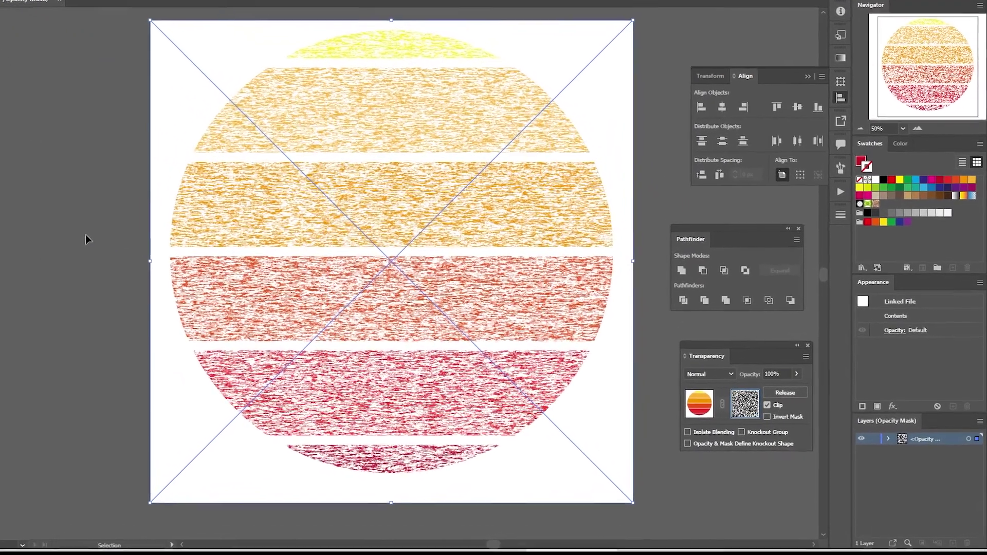
- Leave mask editing, add a new Layer 2, and place it below Layer 1
left_click(190, 309)
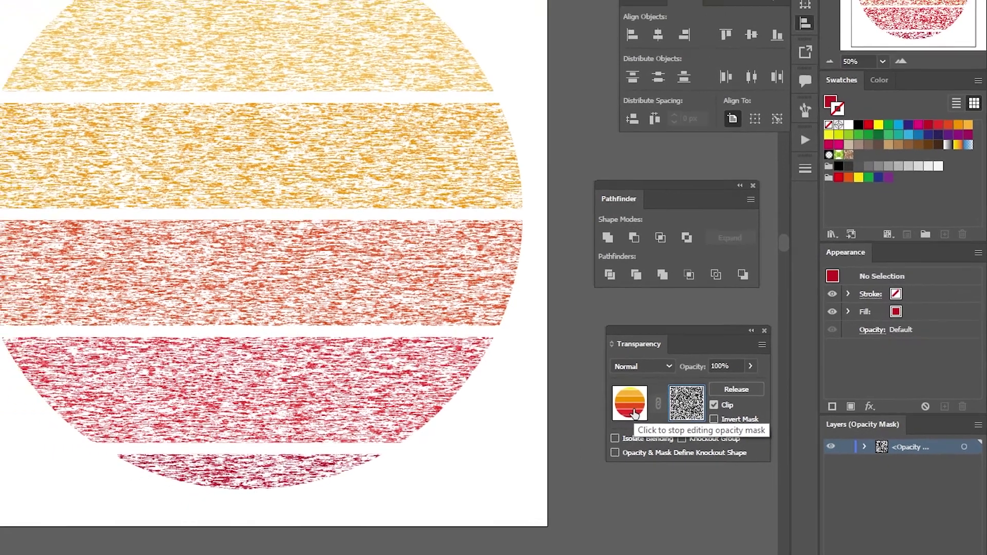
left_click(605, 414)
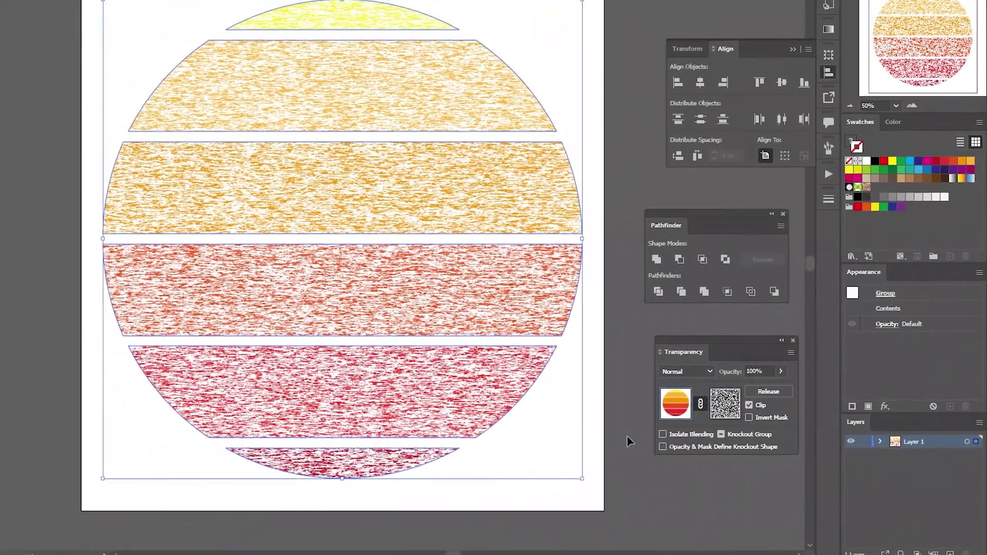
left_click(628, 441)
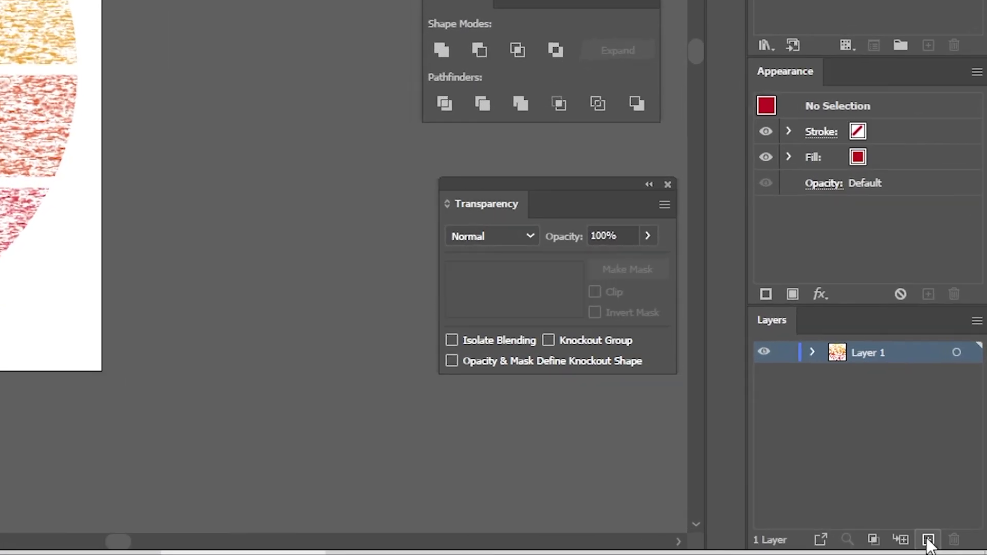
left_click(928, 538)
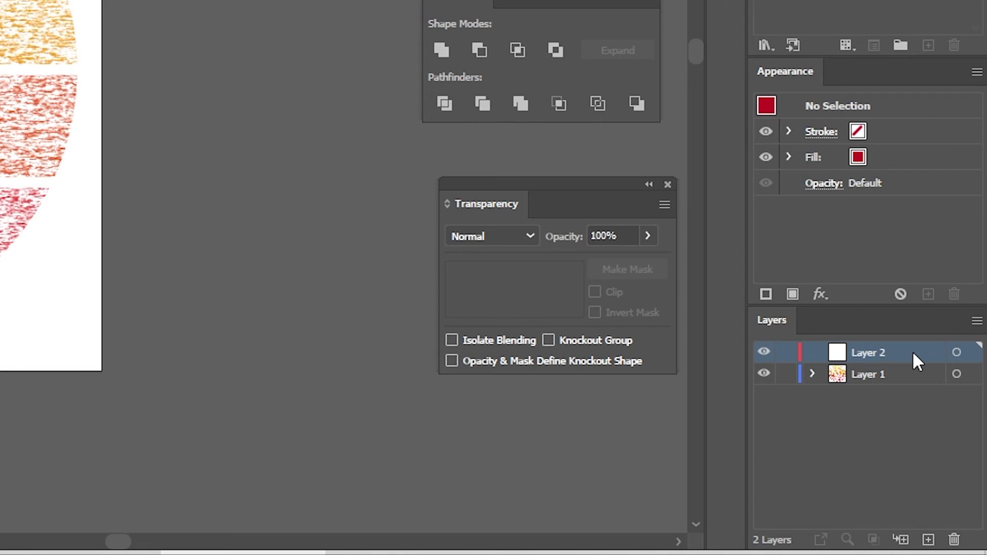
left_click_drag(913, 354, 906, 402)
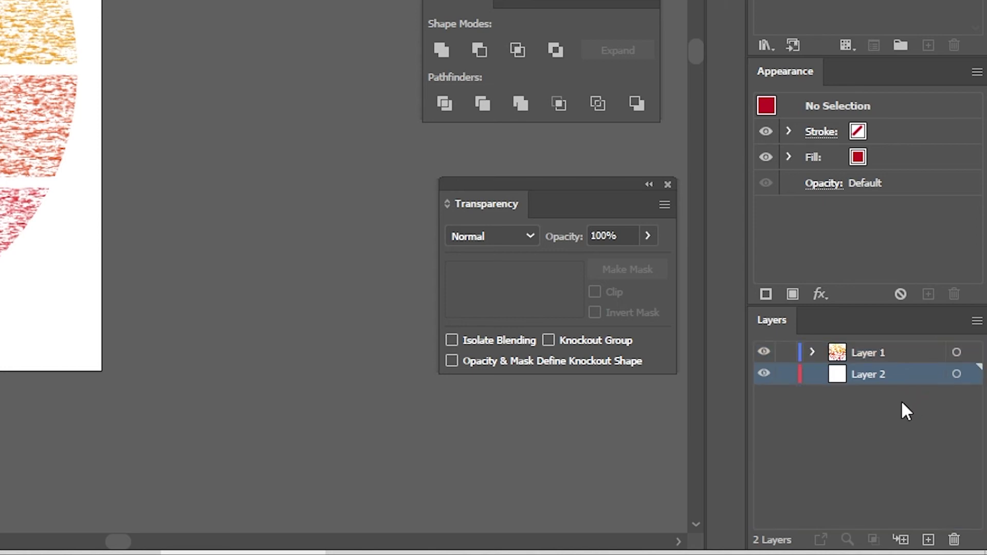
- Lock Layer 1 and draw a square covering the whole artboard on Layer 2
left_click(788, 354)
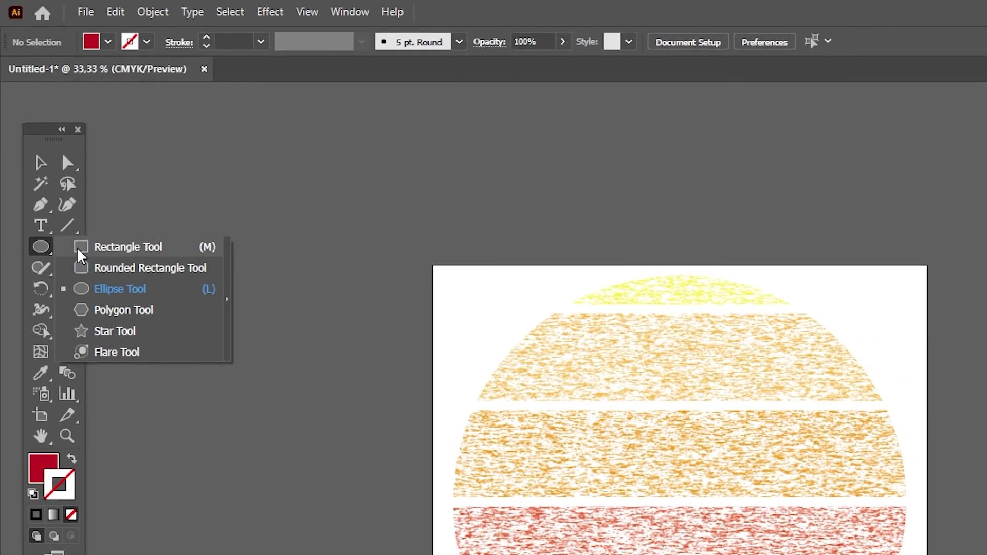
left_click(75, 228)
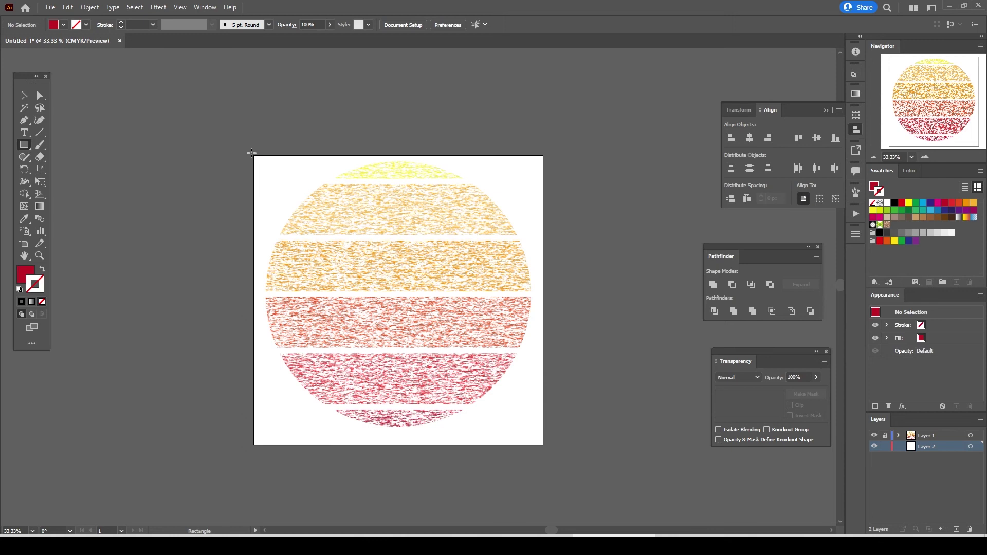
left_click_drag(254, 155, 542, 445)
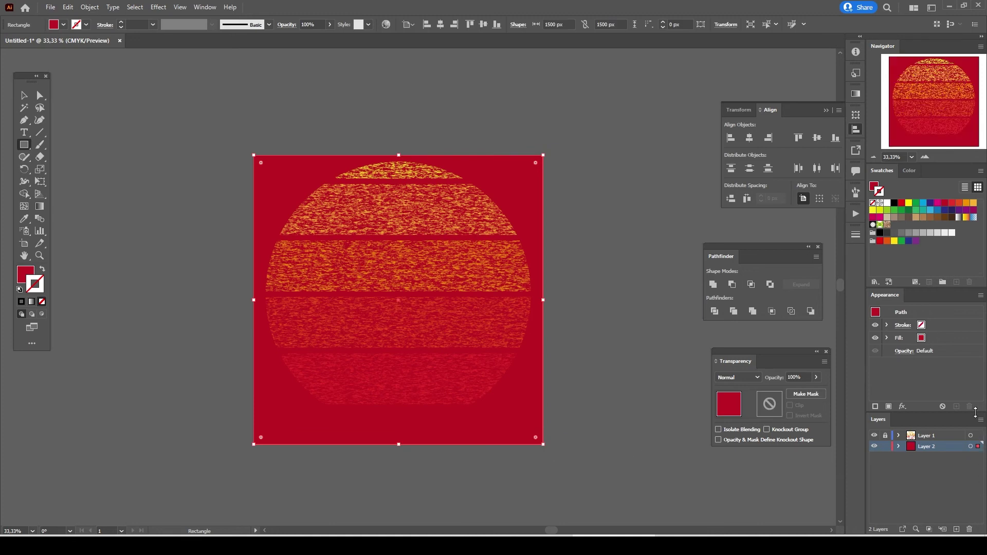
- Fill the new square with the dark brown swatch and deselect it
left_click(25, 95)
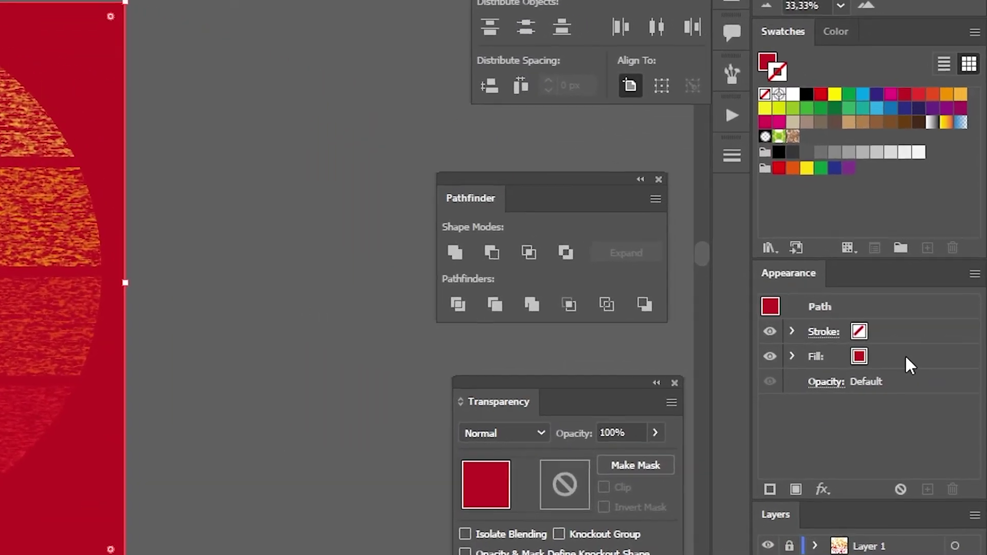
left_click(923, 346)
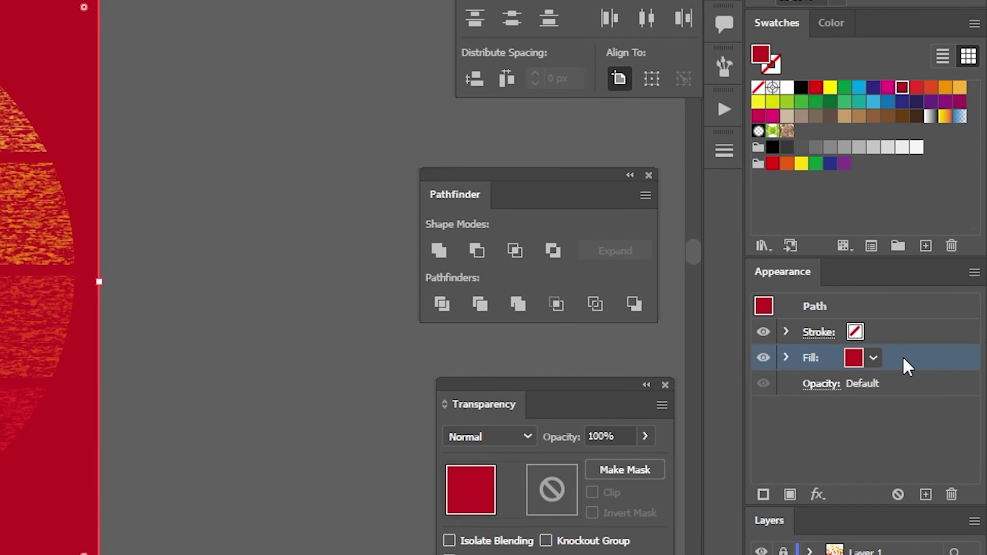
left_click(916, 119)
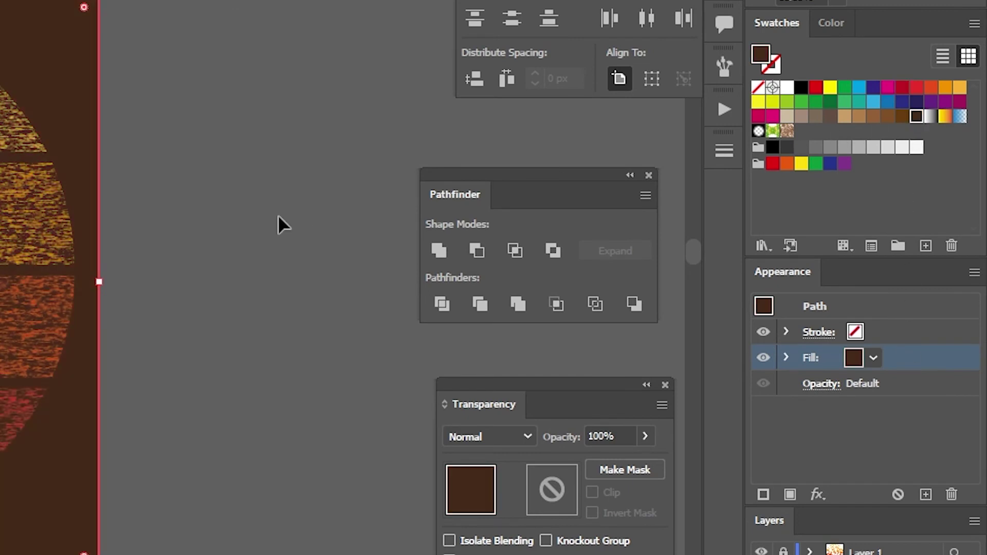
left_click(278, 188)
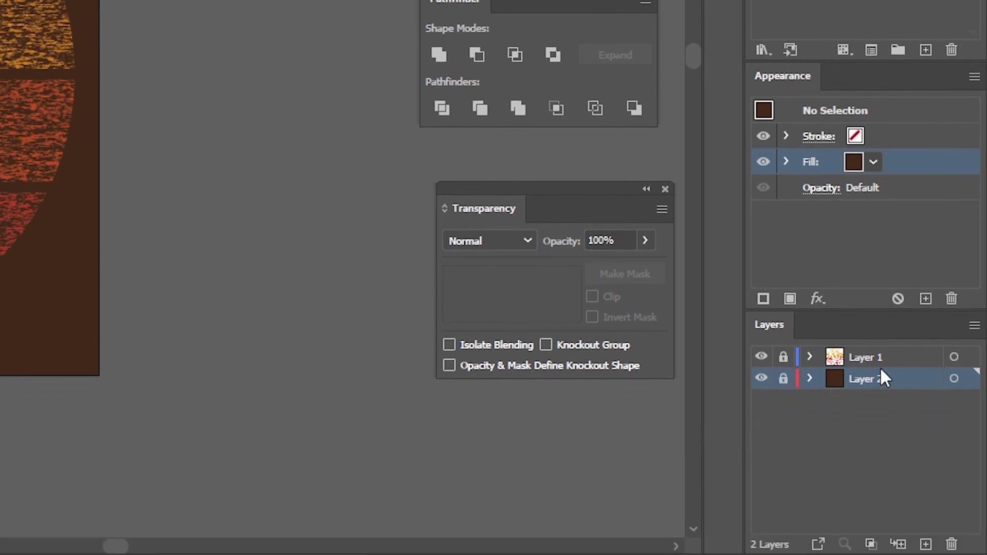
- Make Layer 1 active and scale the masked sun group up to about 1458 px
left_click(890, 356)
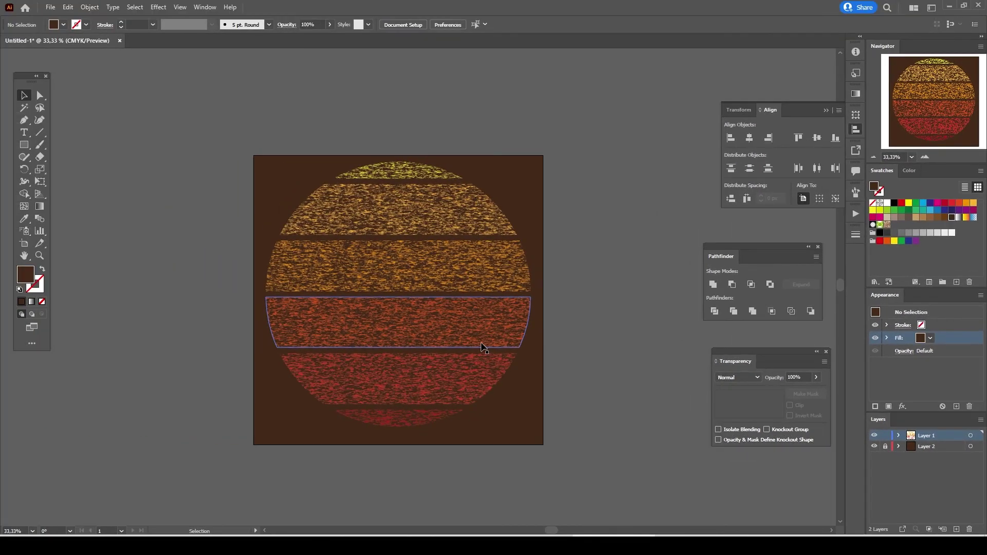
left_click(298, 286)
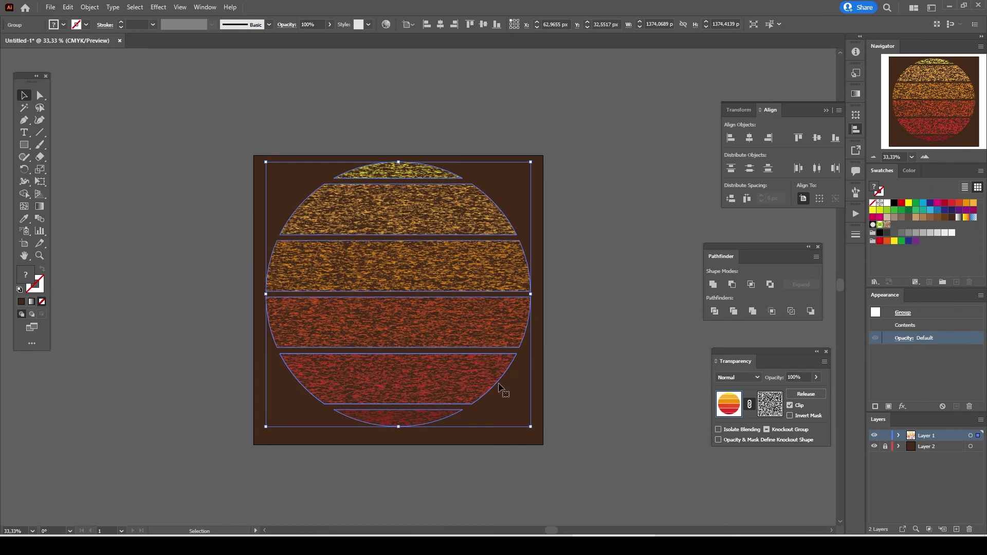
left_click_drag(531, 427, 540, 438)
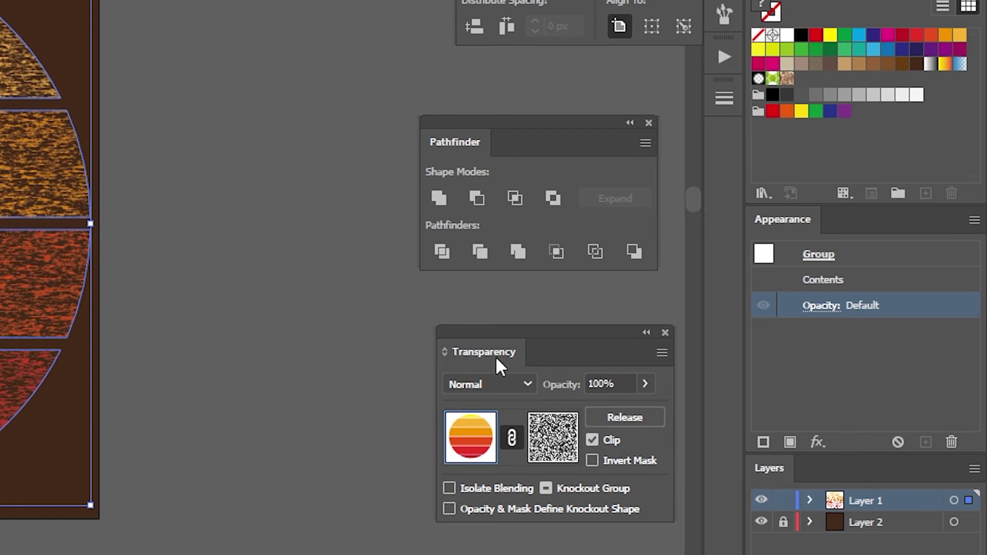
- Try inverting and releasing the opacity mask, then undo back to the masked sun
left_click(592, 459)
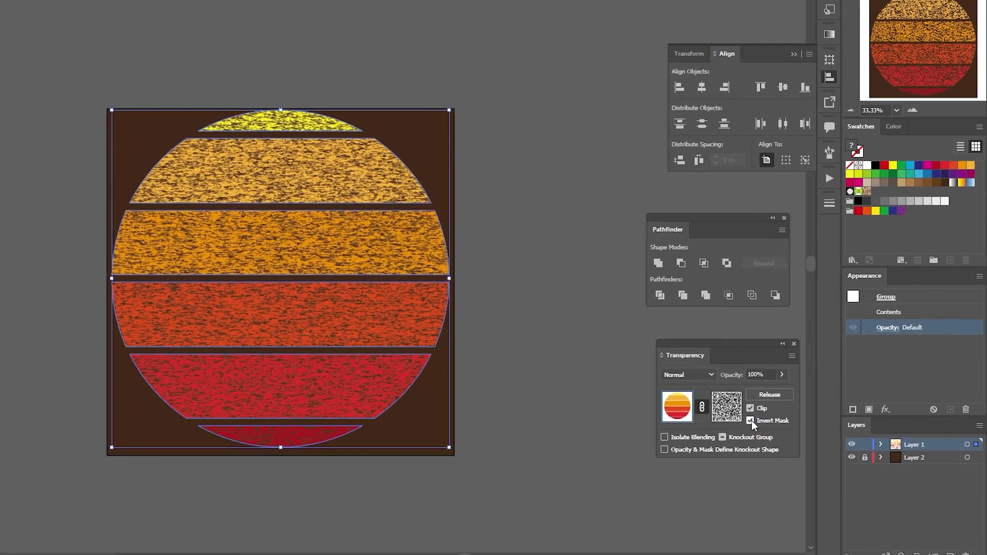
left_click(790, 416)
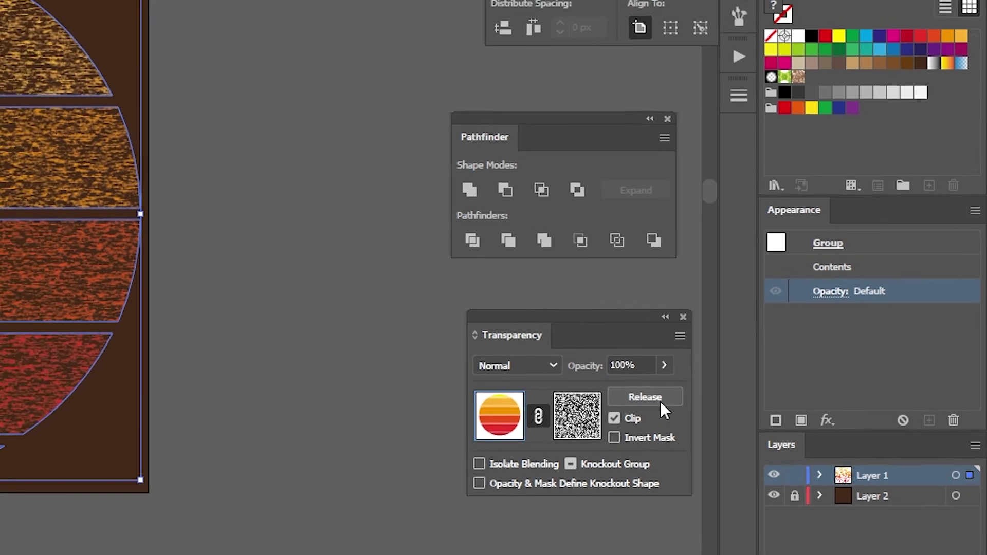
left_click(643, 400)
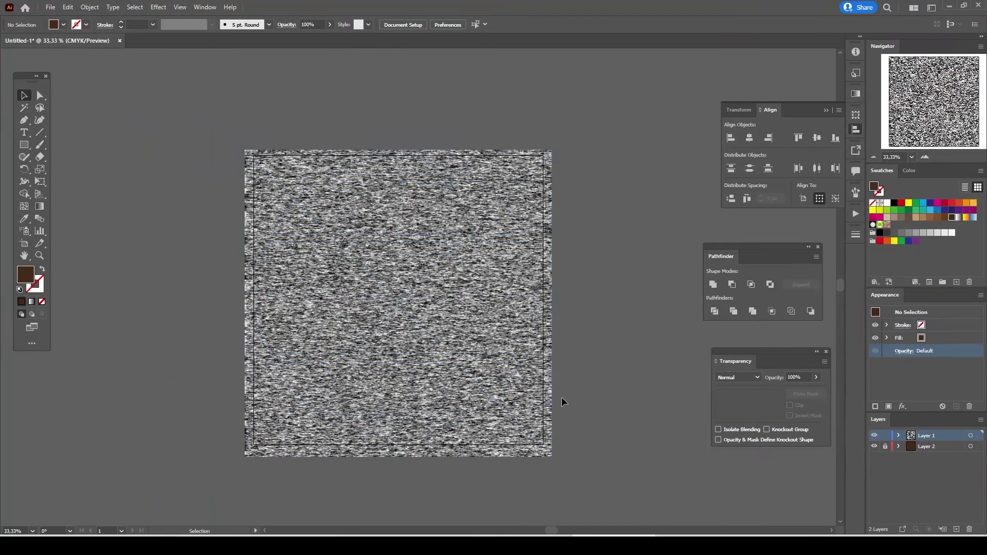
left_click_drag(418, 374, 391, 378)
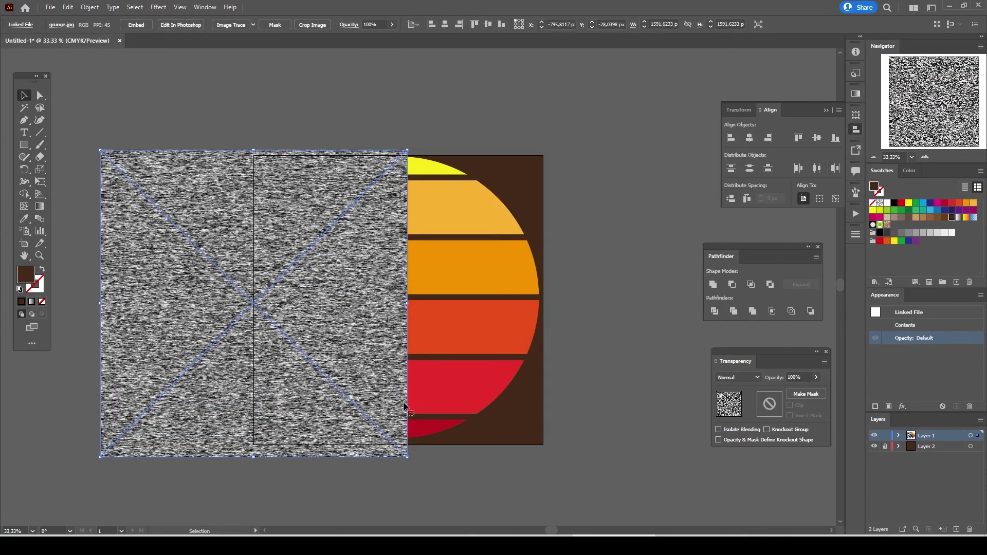
left_click(466, 396)
key("ctrl+z")
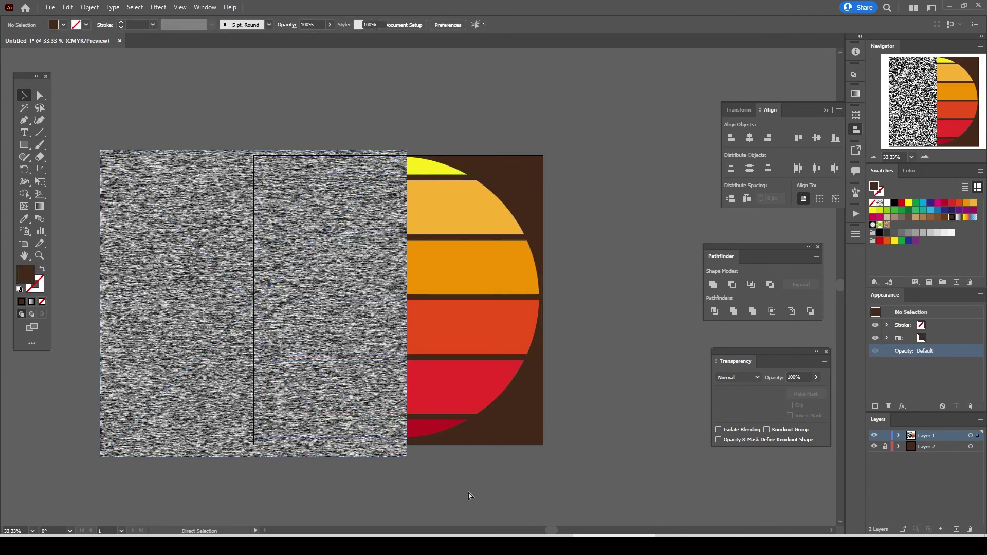
key("ctrl+z")
key("ctrl+z")
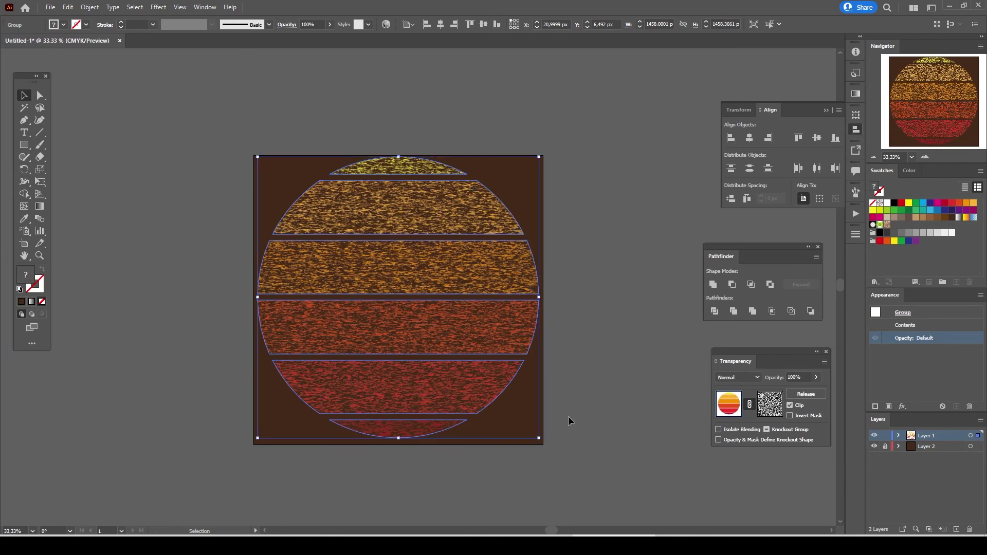
key("ctrl+z")
key("ctrl+shift+z")
- Scale the grunge texture inside the mask to about 2169 px and invert the mask
left_click(774, 410)
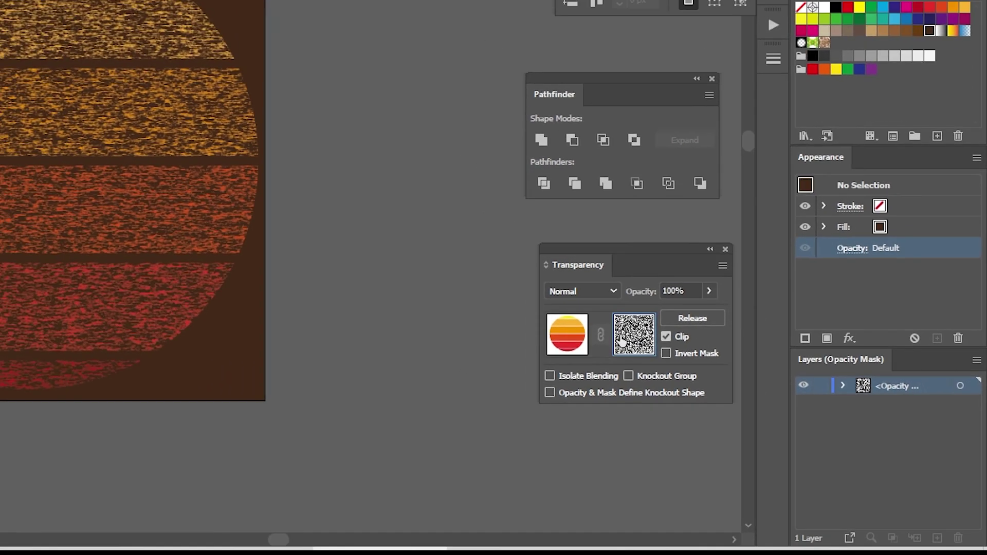
left_click(226, 241)
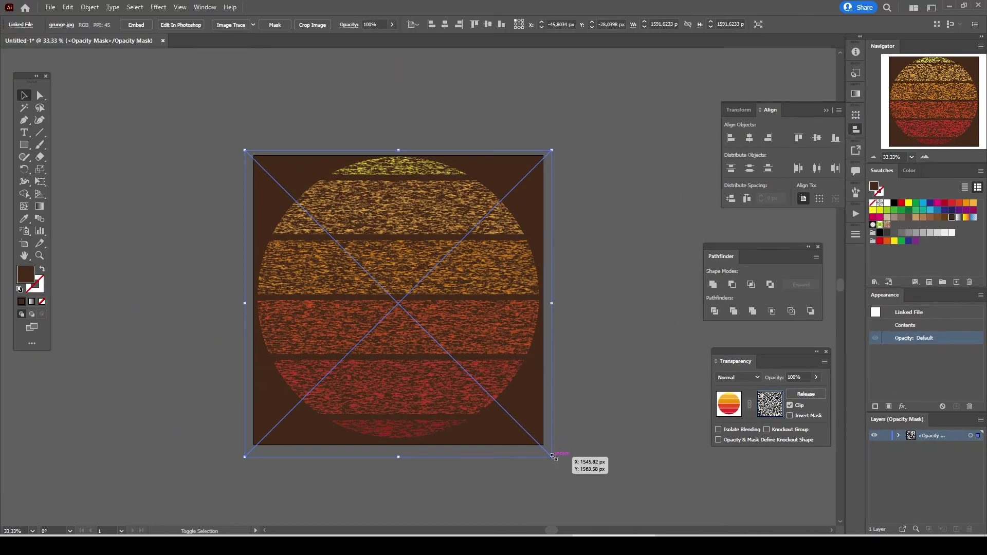
left_click_drag(553, 457, 636, 488)
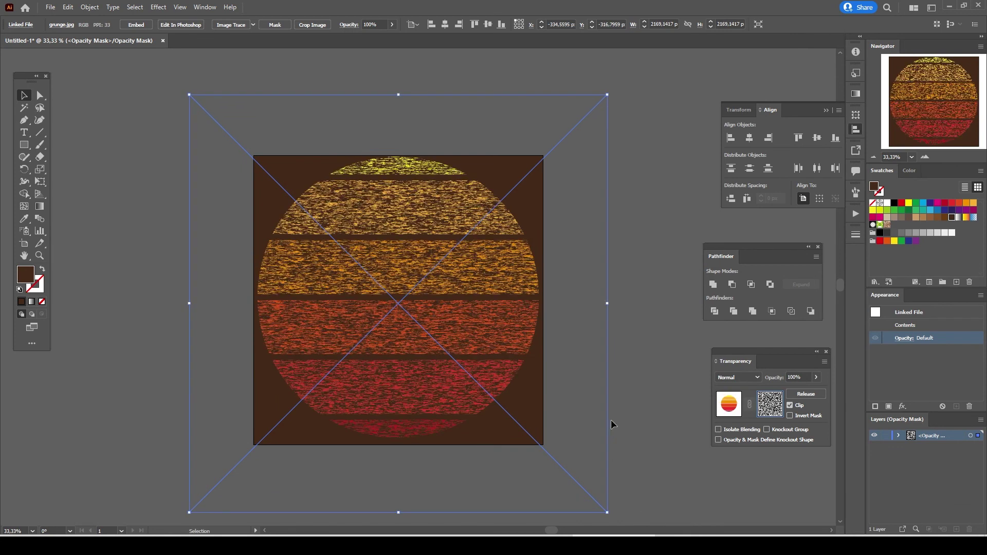
scroll(612, 424, "down", 1)
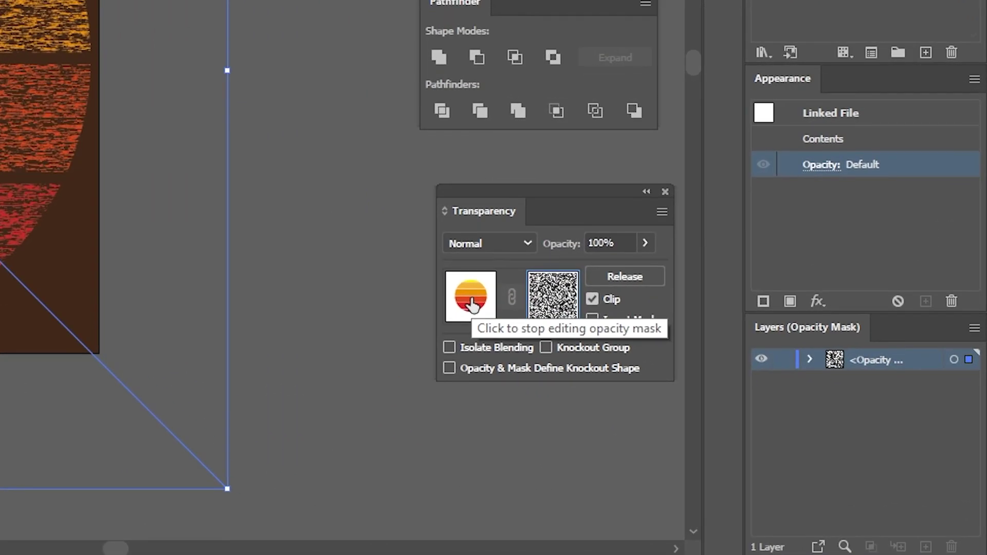
left_click(471, 304)
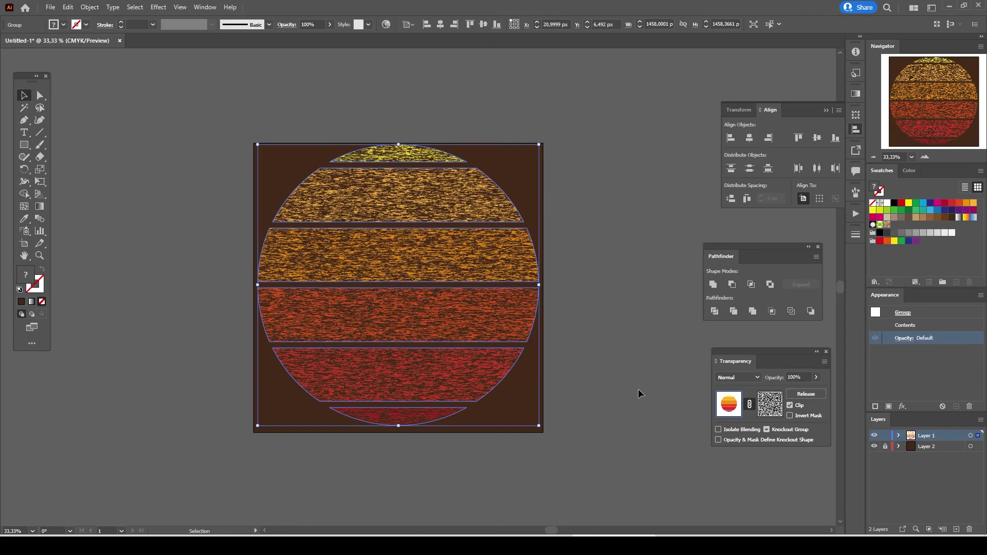
left_click(593, 320)
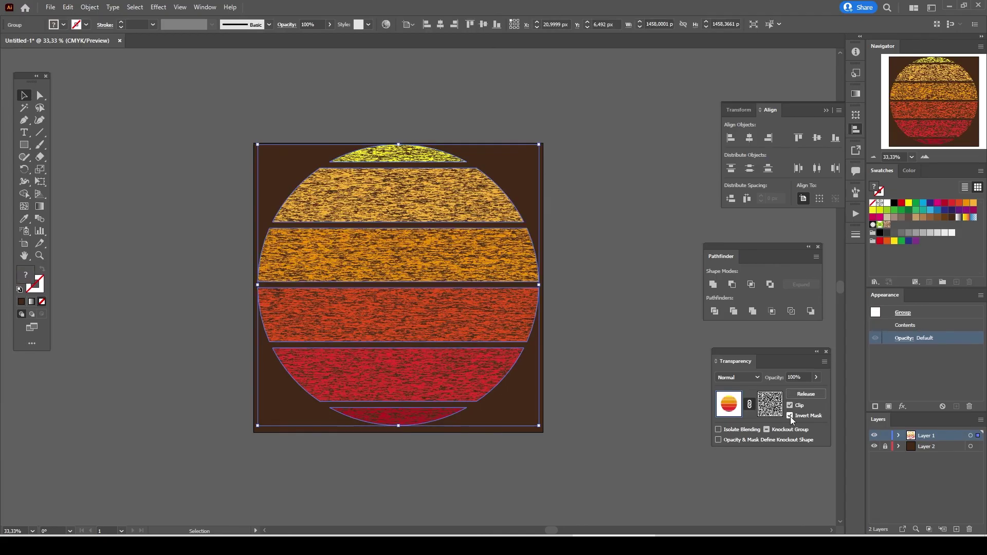